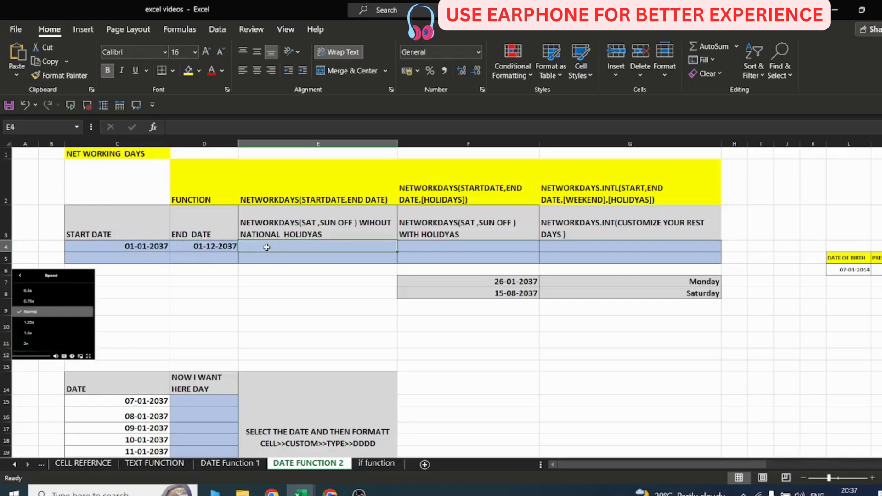
Enter a NETWORKDAYS formula in E4 counting working days between the start date C4 and end date D4.
type("=NET")
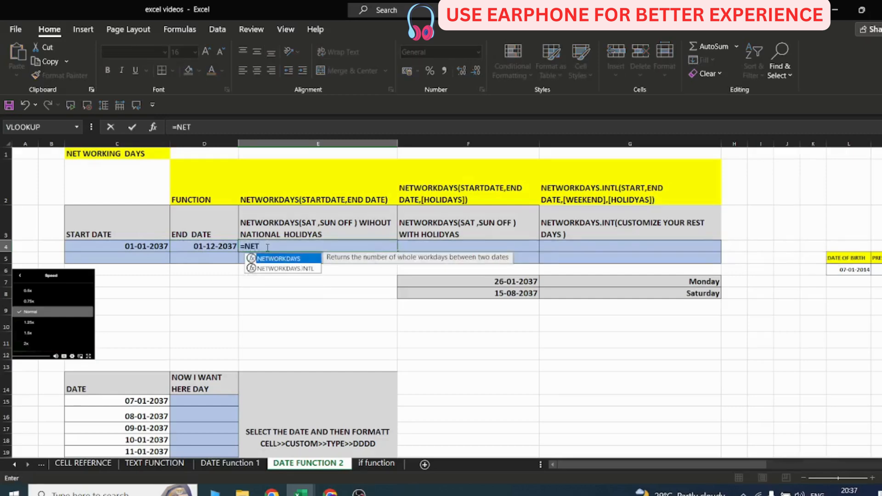
type("WORK")
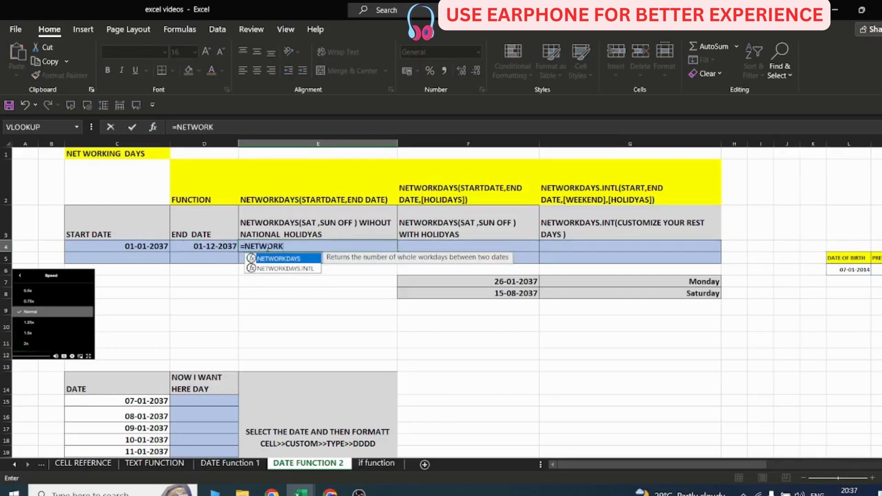
type("DAYS(")
left_click(150, 245)
type(",")
left_click(184, 246)
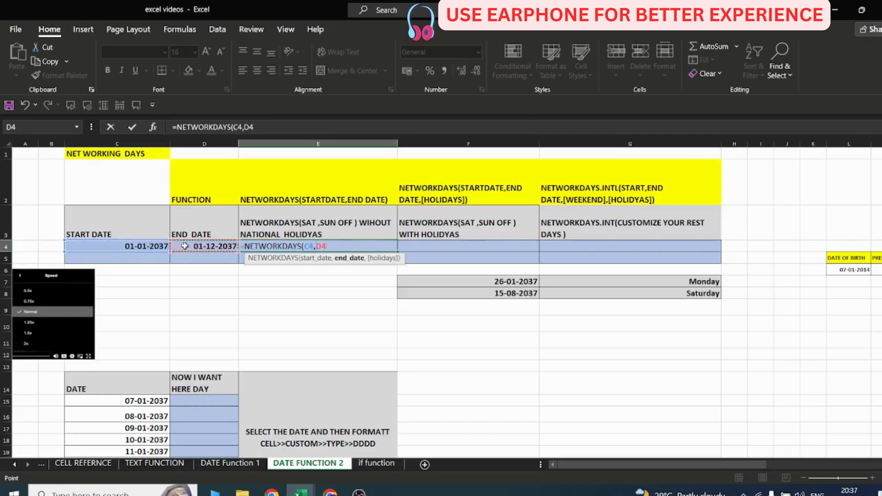
type(")")
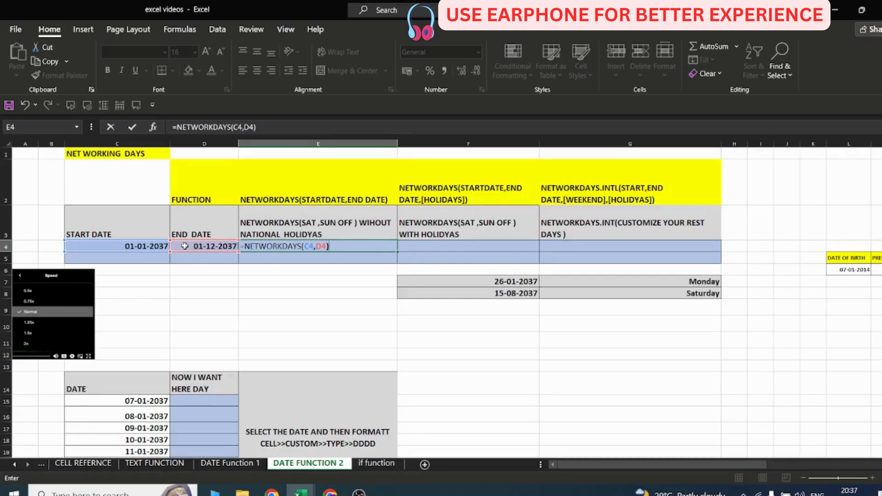
key("Return")
left_click(369, 246)
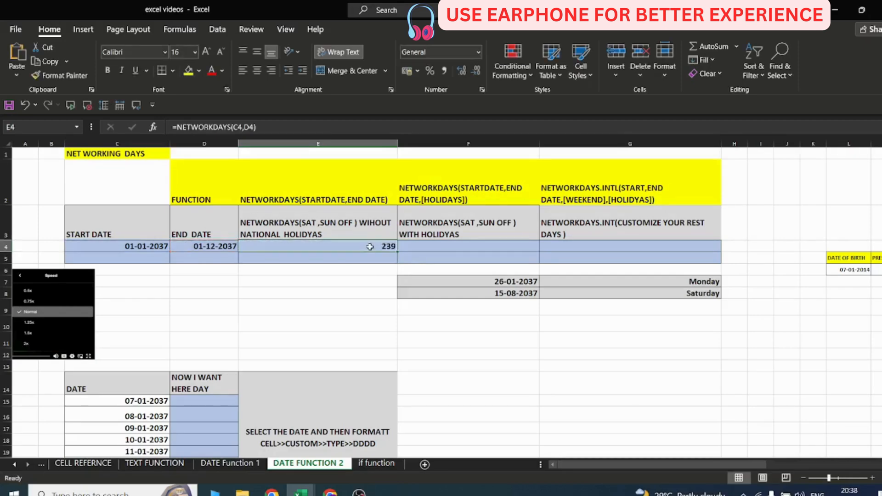
Enter a NETWORKDAYS formula in F4 using C4, D4 and the holiday dates F7:F8.
left_click(423, 247)
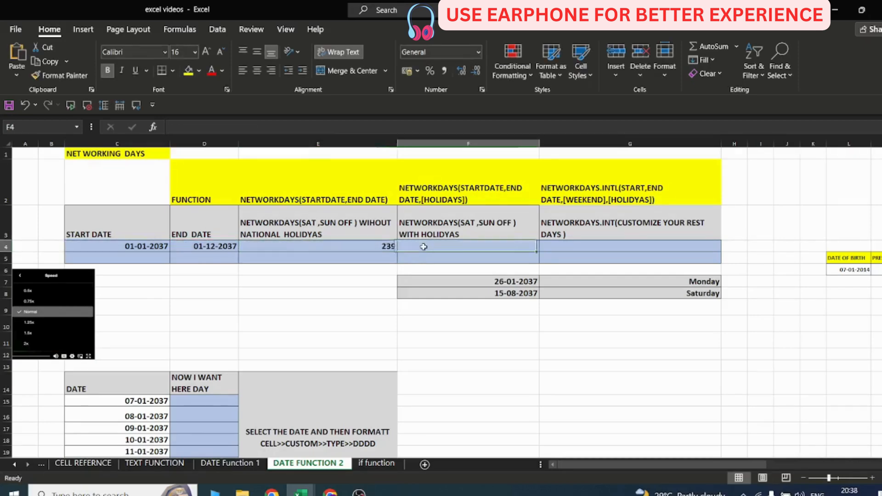
type("=")
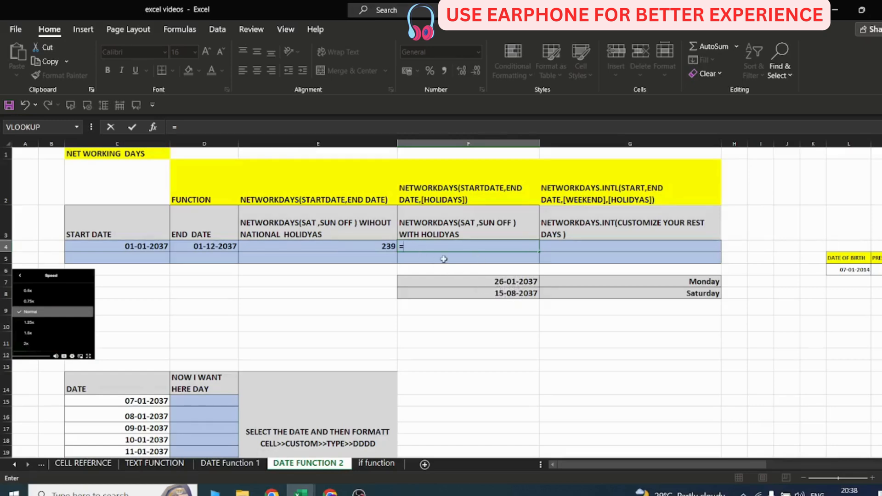
type("NETWORKS")
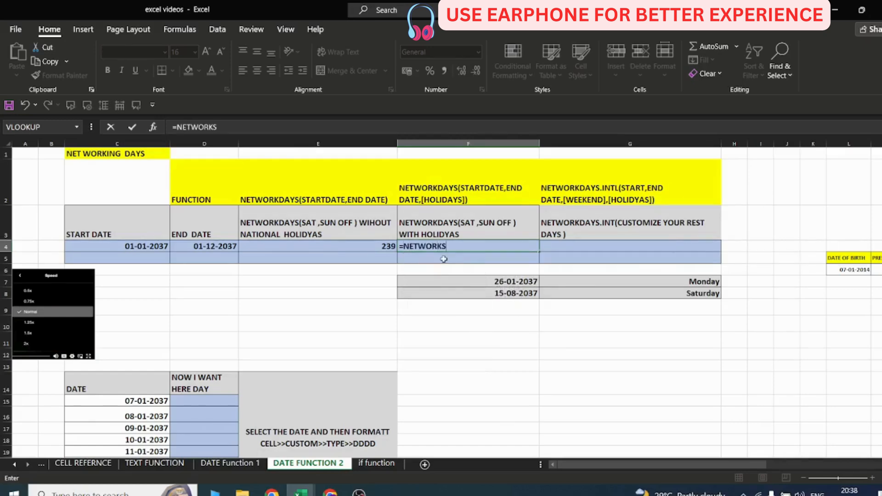
key("BackSpace")
type("DAYS(")
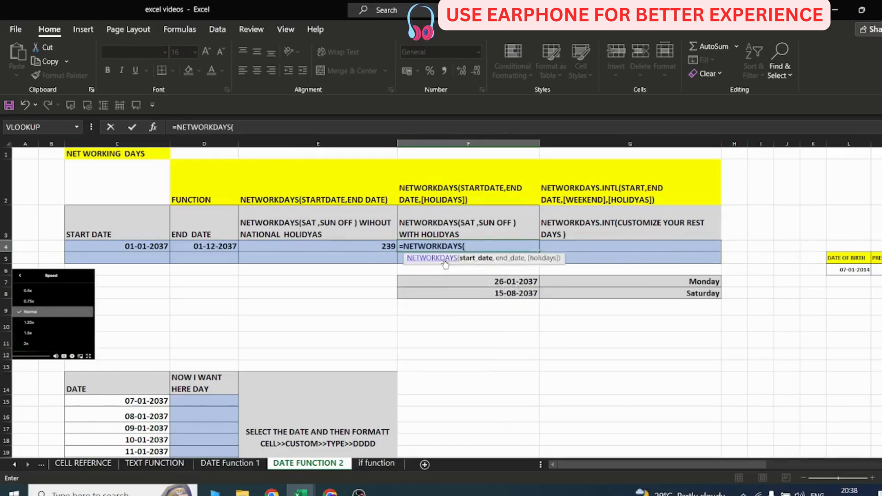
left_click(132, 247)
type(",")
left_click(203, 246)
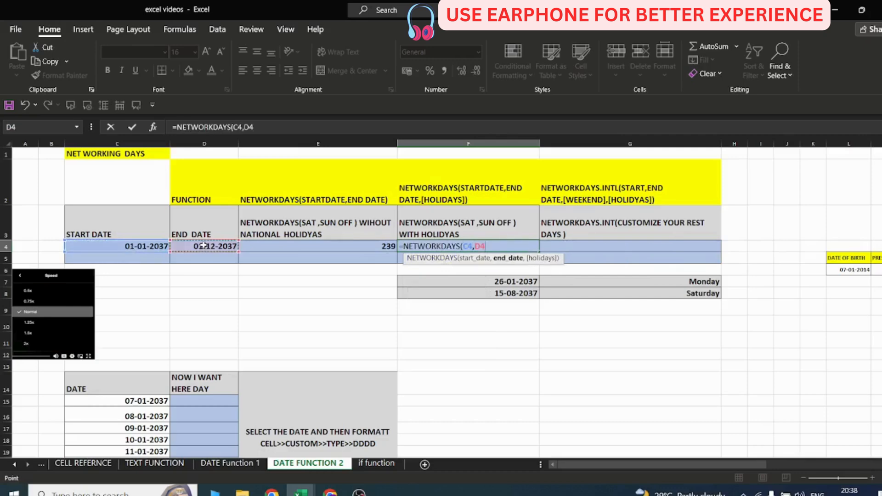
type(",")
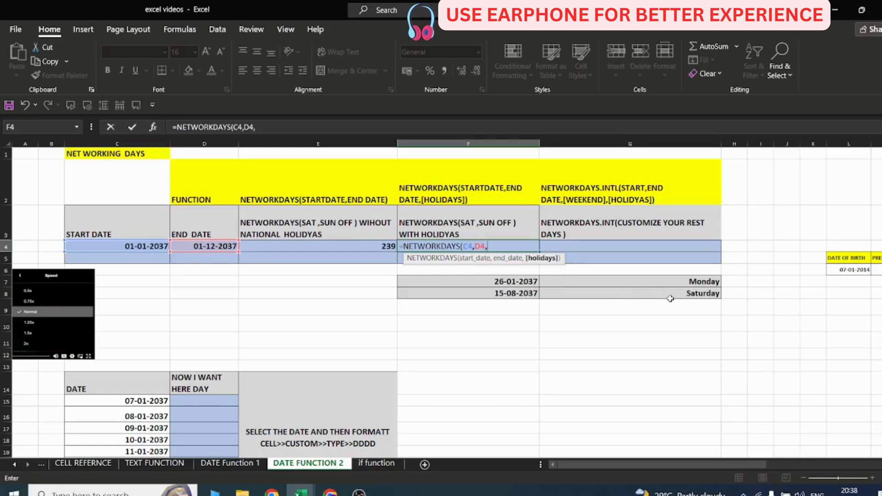
left_click_drag(527, 282, 527, 294)
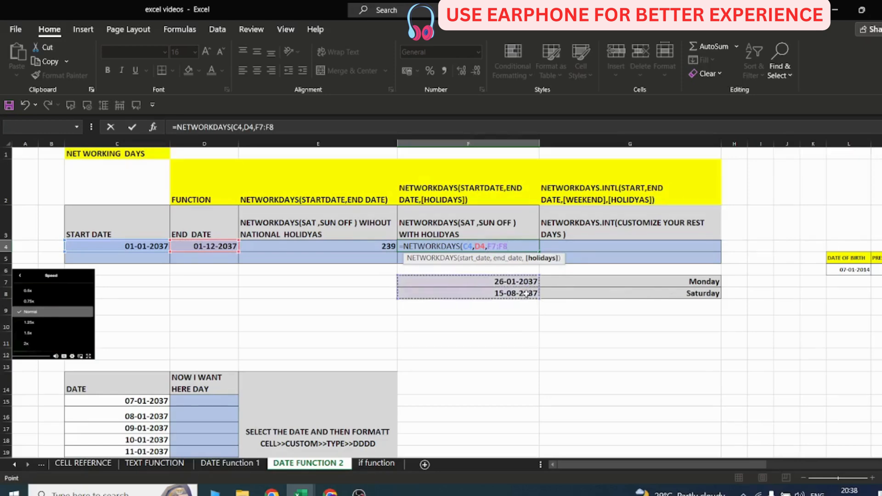
type(")")
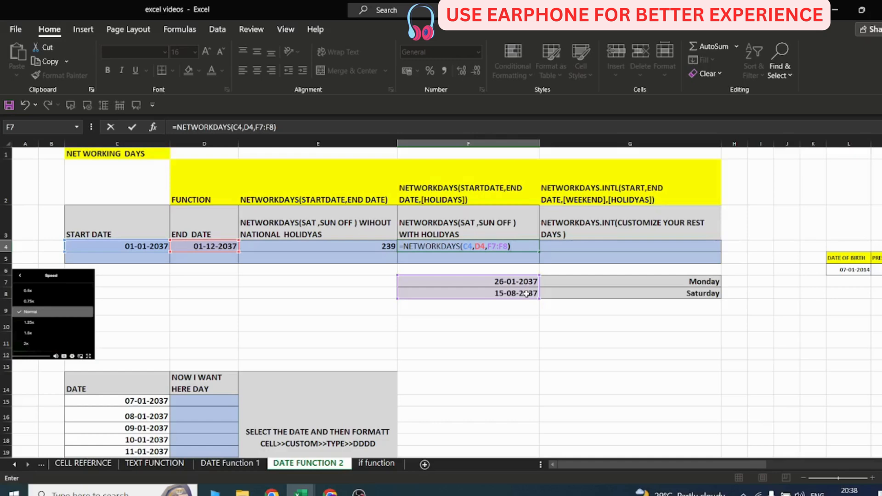
key("Return")
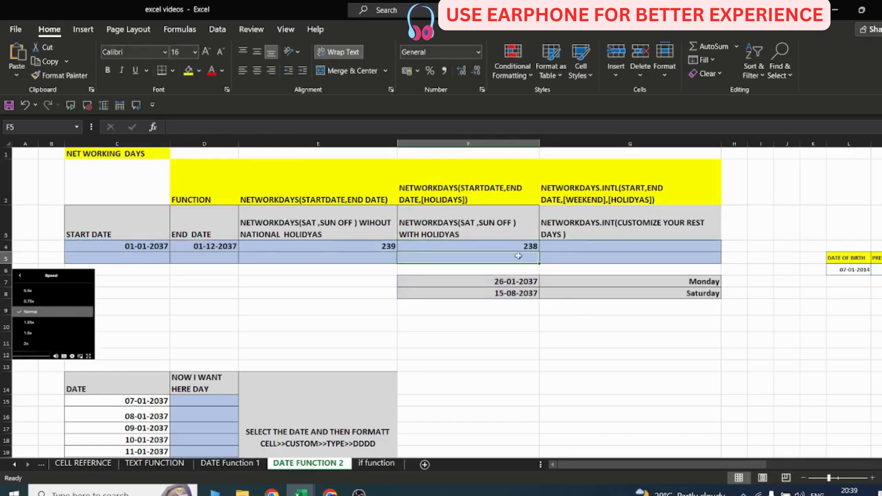
Enter a NETWORKDAYS.INTL formula in G4 using C4, D4 and weekend code 11 (Sunday only).
left_click(588, 246)
type("=")
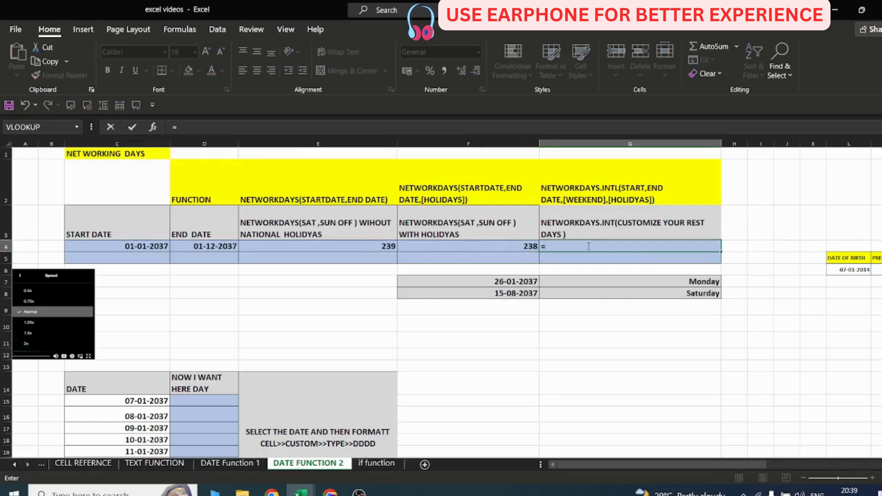
type("NET")
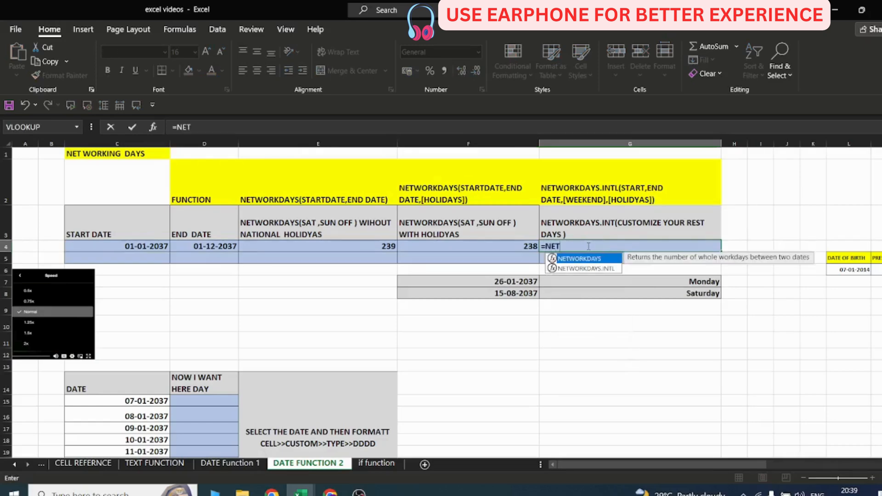
type("WROKDAYS")
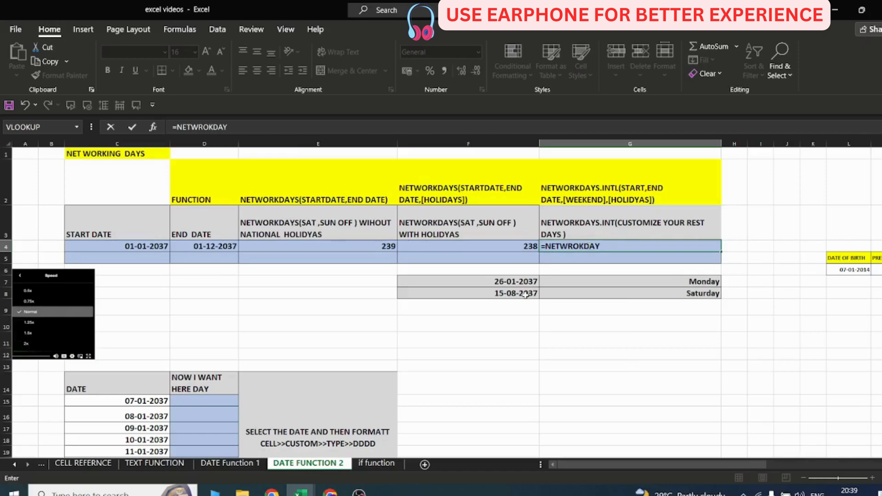
key("BackSpace")
key("BackSpace")
type("OR")
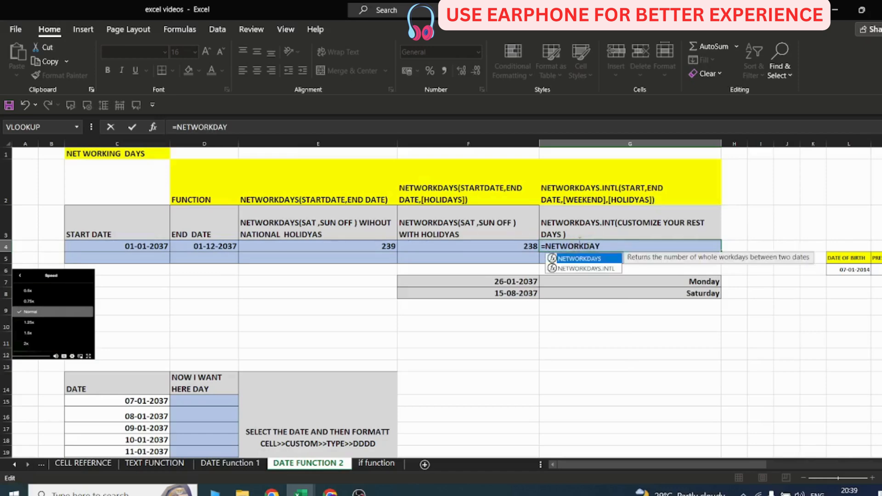
left_click(608, 244)
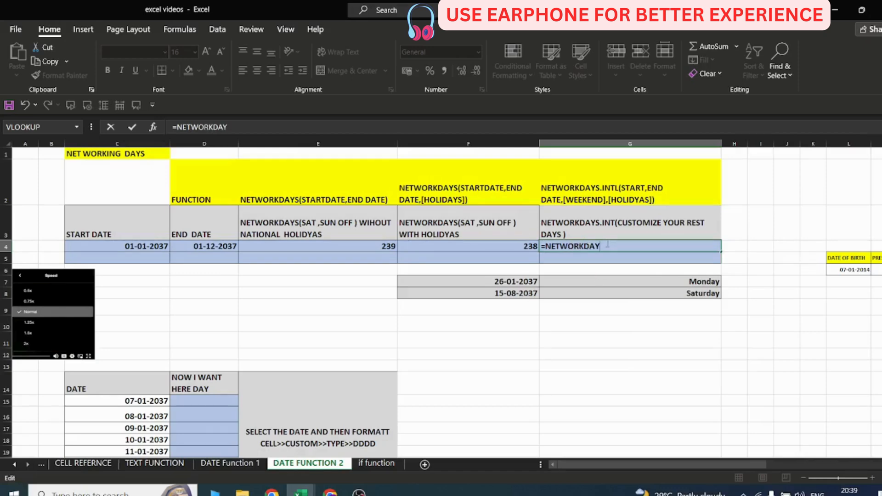
type("S.")
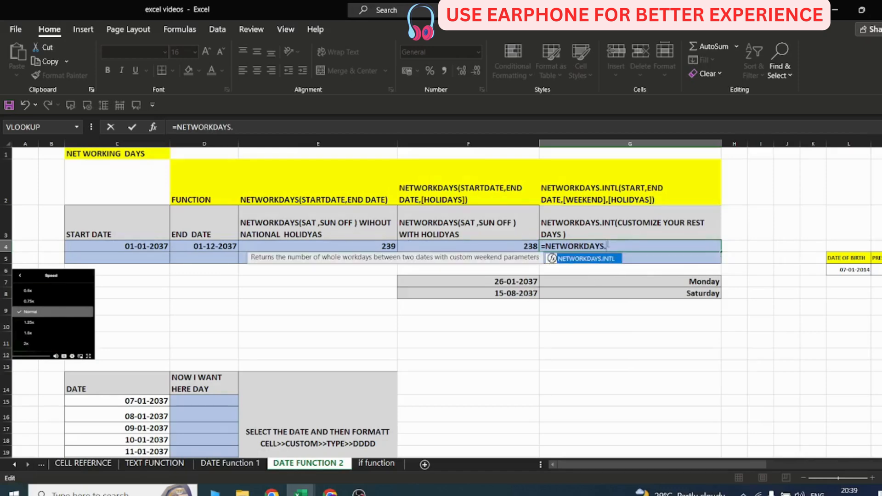
type("INTL(")
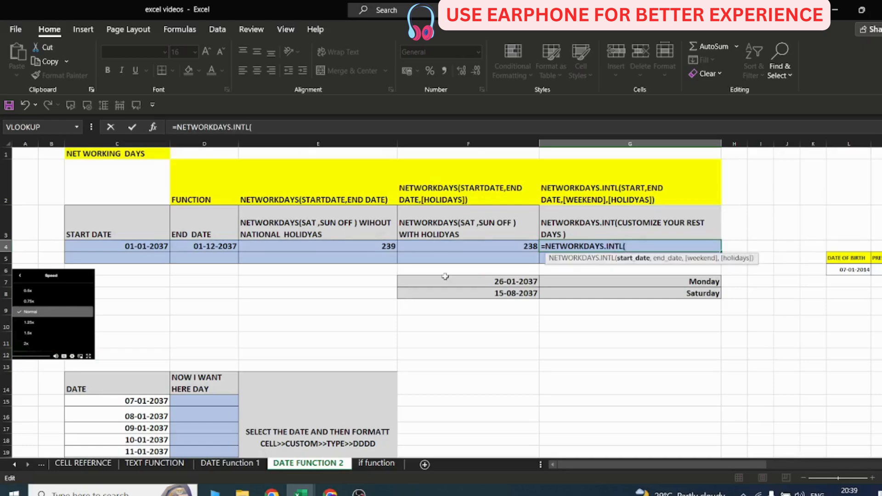
left_click(154, 245)
type(",")
left_click(228, 246)
type(",")
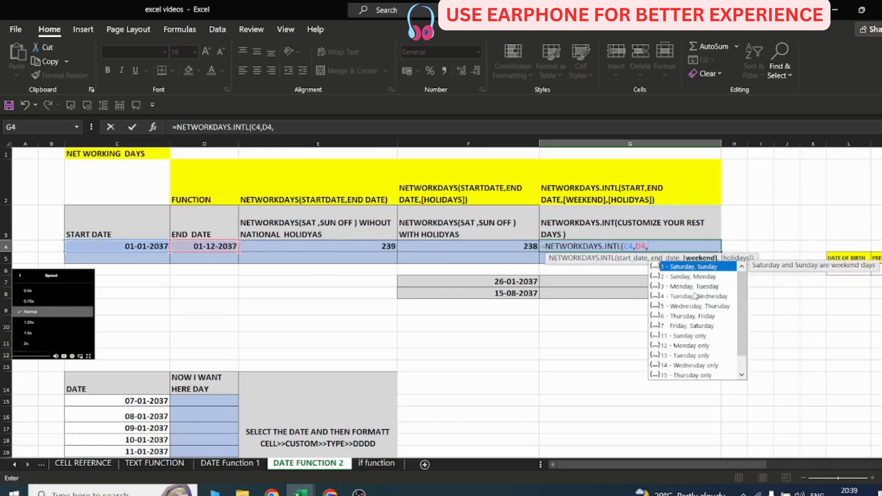
scroll(738, 290, "down", 1)
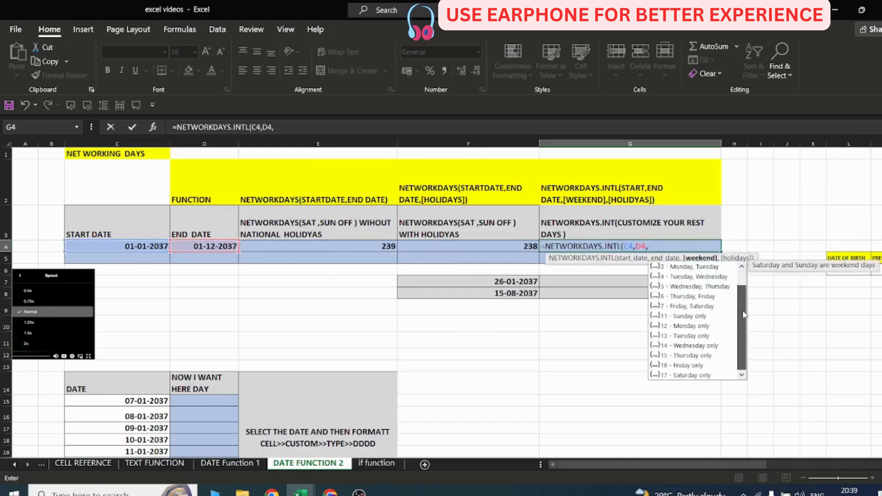
double_click(690, 316)
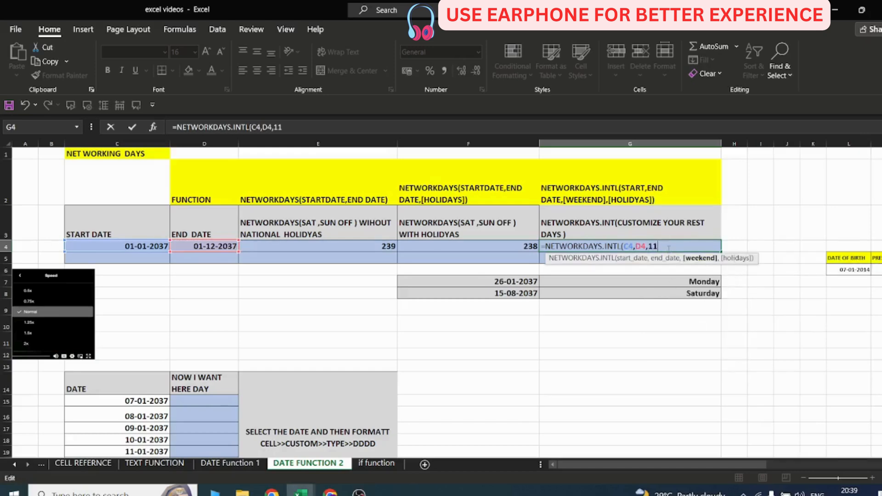
key("Return")
left_click(672, 247)
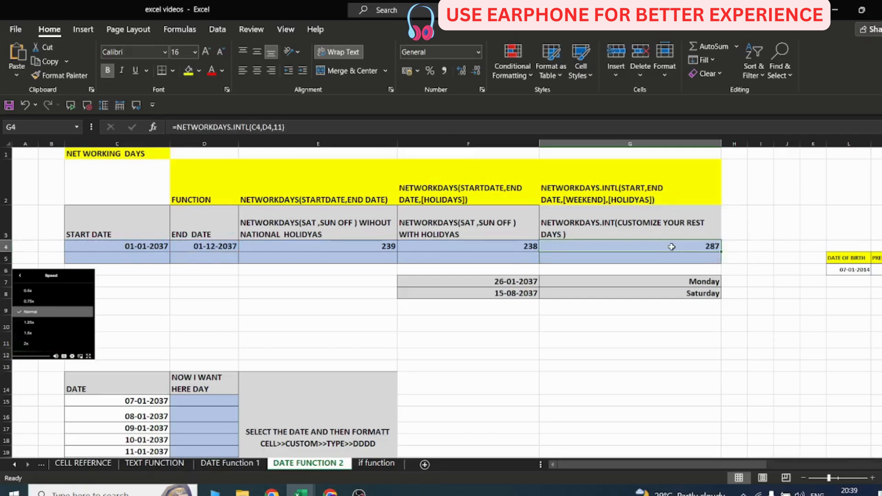
left_click(580, 345)
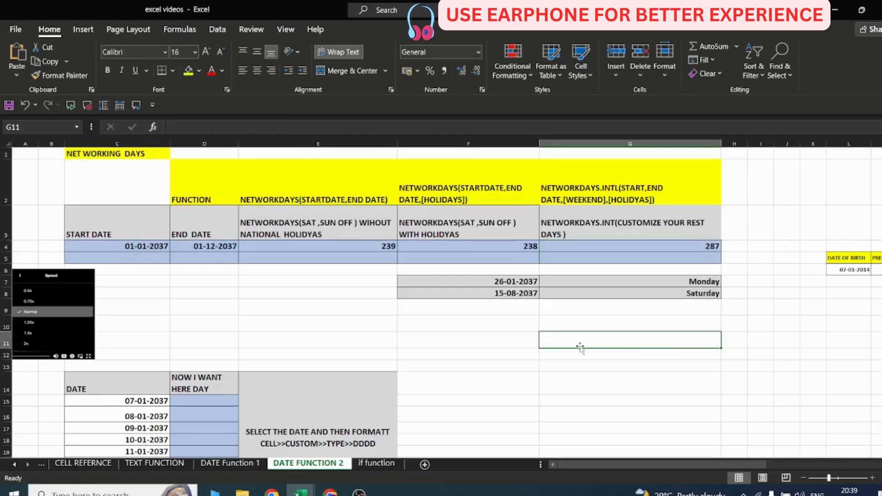
scroll(580, 346, "down", 2)
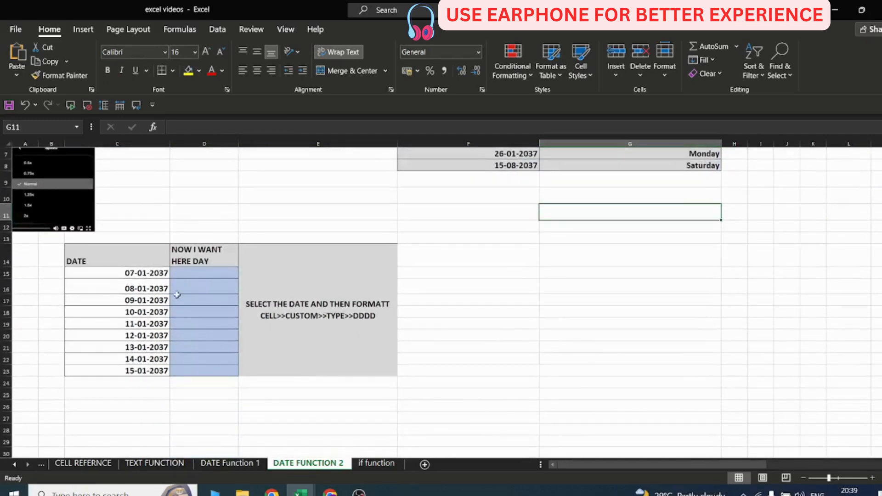
left_click_drag(140, 273, 143, 376)
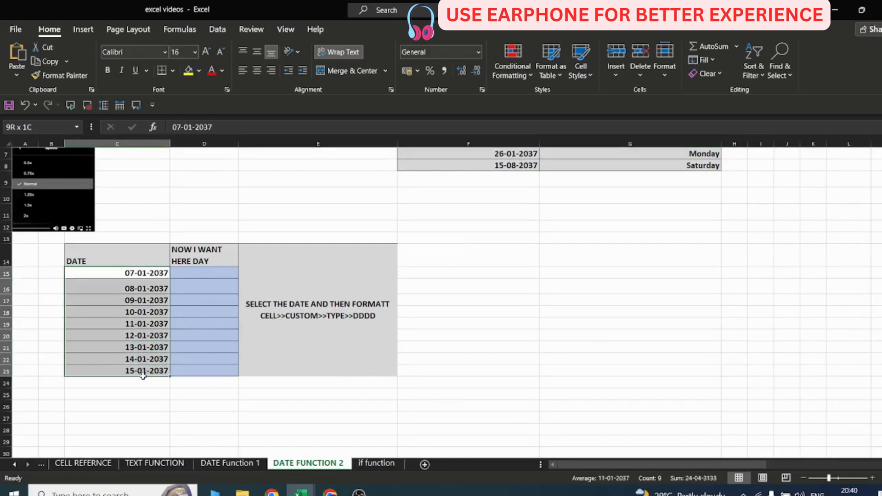
left_click(190, 272)
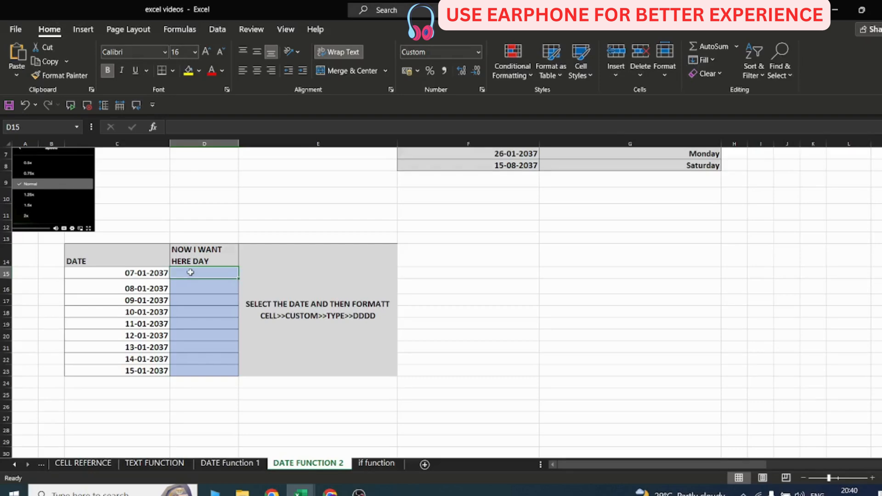
left_click_drag(190, 272, 187, 372)
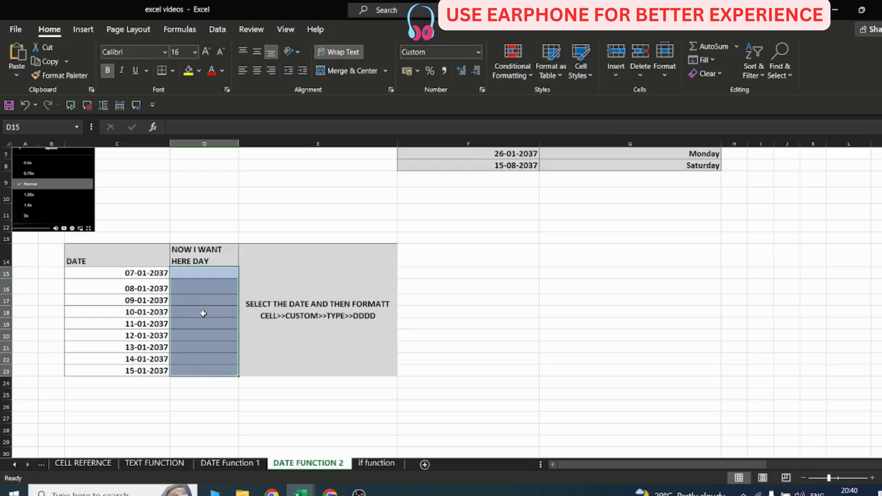
key("ctrl+1")
left_click_drag(161, 158, 568, 147)
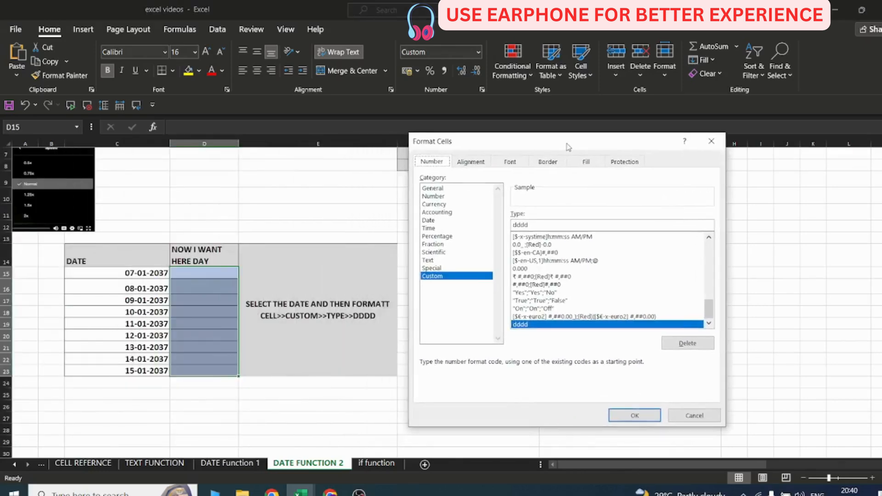
left_click(532, 223)
key("BackSpace")
key("BackSpace")
key("BackSpace")
key("BackSpace")
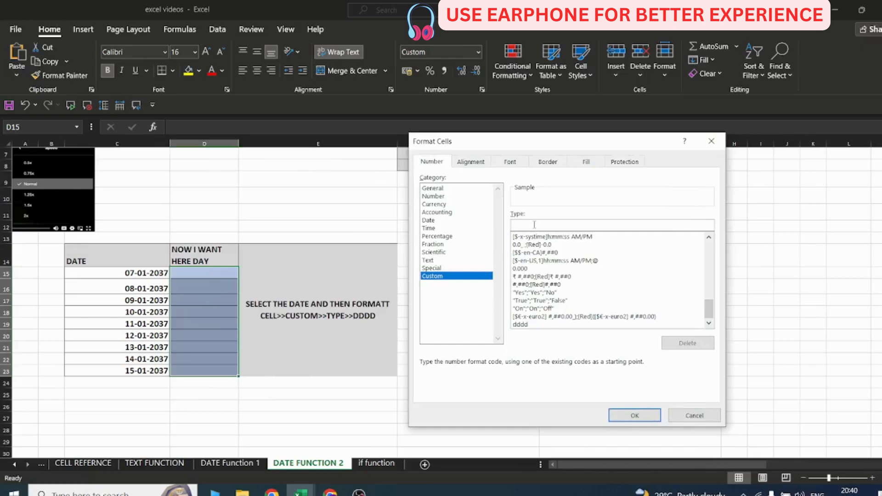
key("BackSpace")
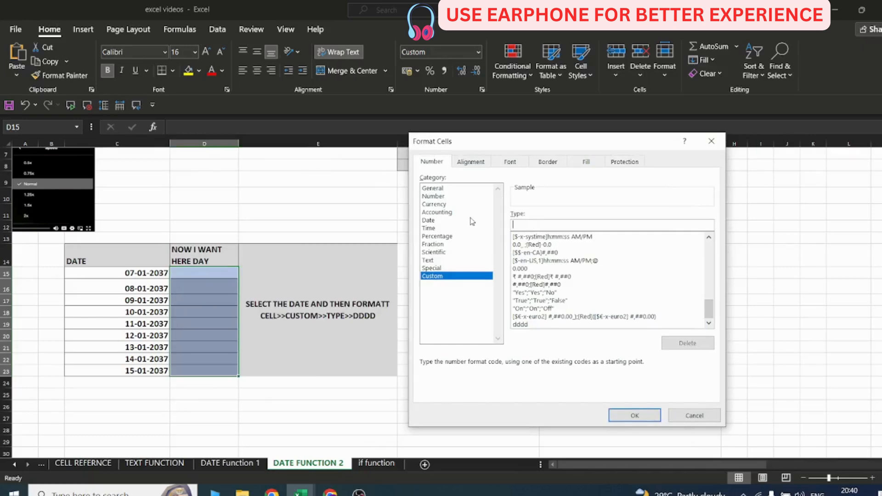
left_click(710, 141)
Copy the dates in C15:C23 and paste them into D15:D23.
left_click_drag(140, 271, 150, 370)
key("ctrl+c")
left_click(196, 273)
key("ctrl+v")
key("ctrl")
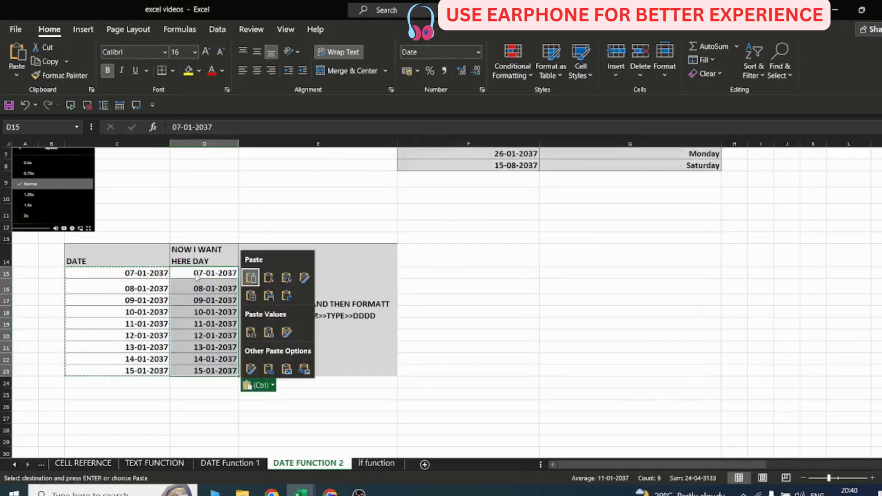
left_click(481, 284)
Apply the custom number format DDDD to the copied dates in D15:D23 so they show weekday names.
left_click_drag(191, 275, 186, 367)
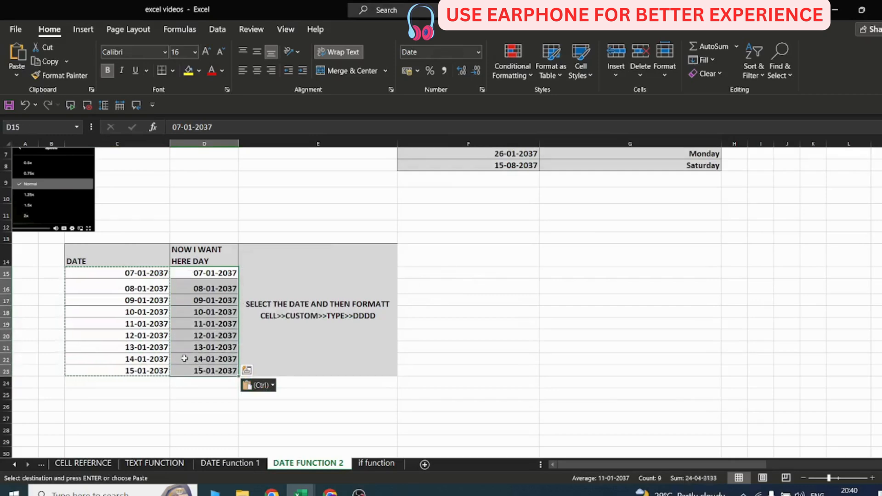
key("ctrl+1")
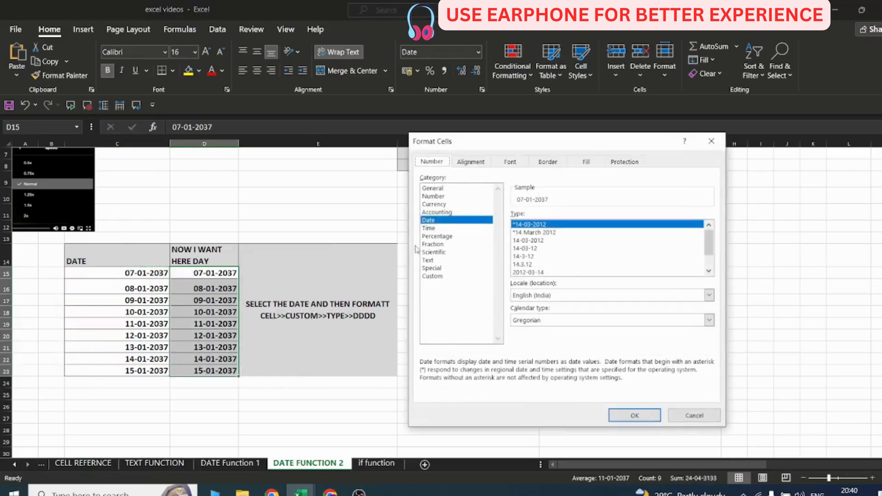
left_click(440, 276)
left_click_drag(556, 224, 511, 225)
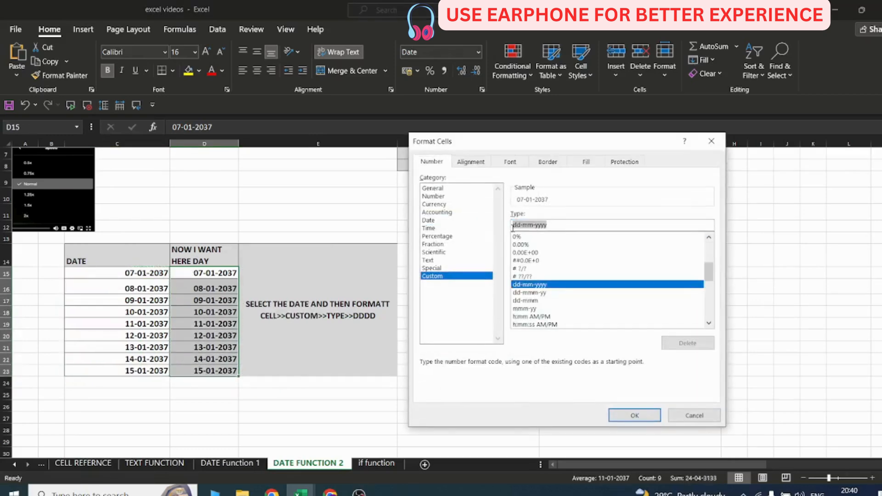
type("DDDD")
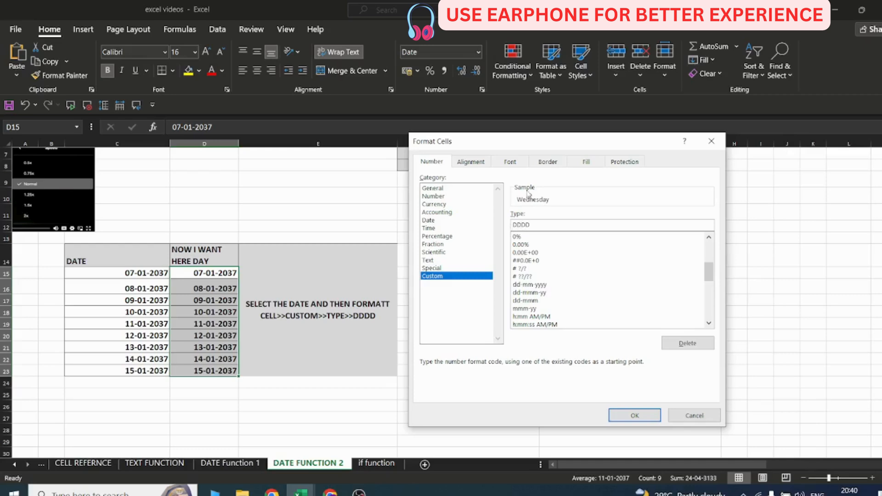
key("BackSpace")
key("BackSpace")
type("DD")
left_click(625, 410)
left_click(301, 407)
left_click_drag(138, 273, 138, 358)
left_click_drag(208, 274, 218, 371)
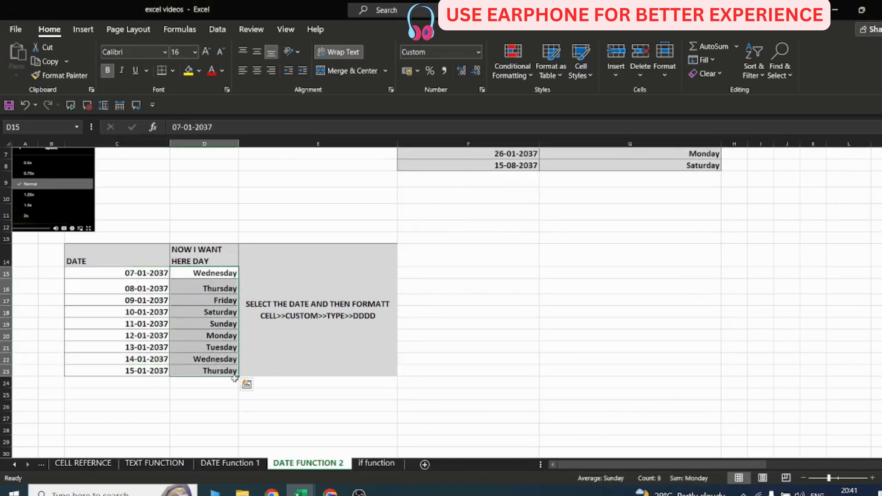
Change the custom format of D15:D23 to MMMM to show month names.
key("ctrl+1")
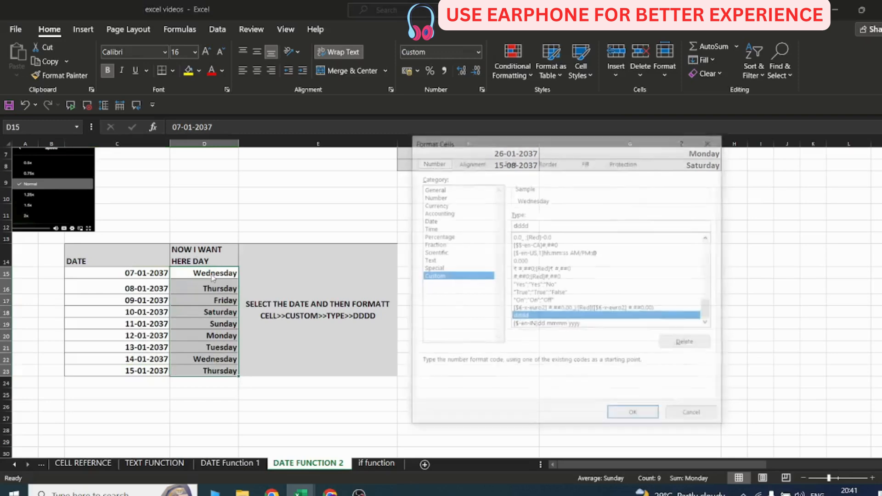
type("MMMM")
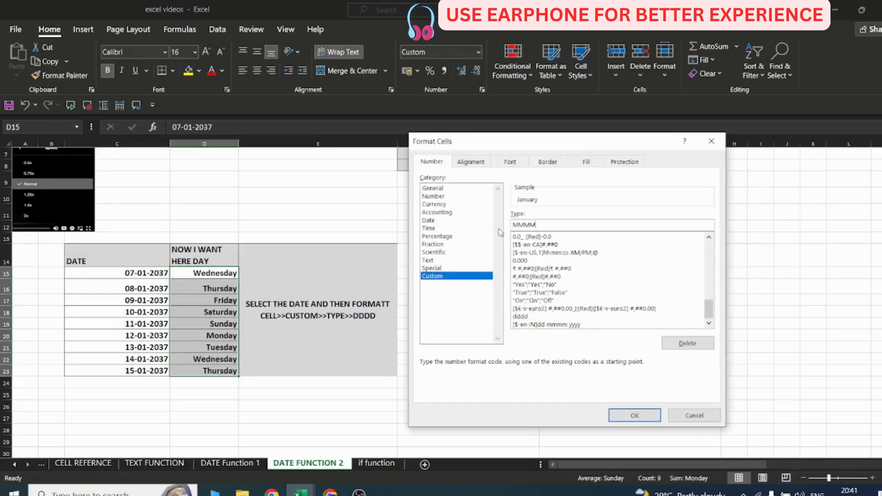
left_click(636, 416)
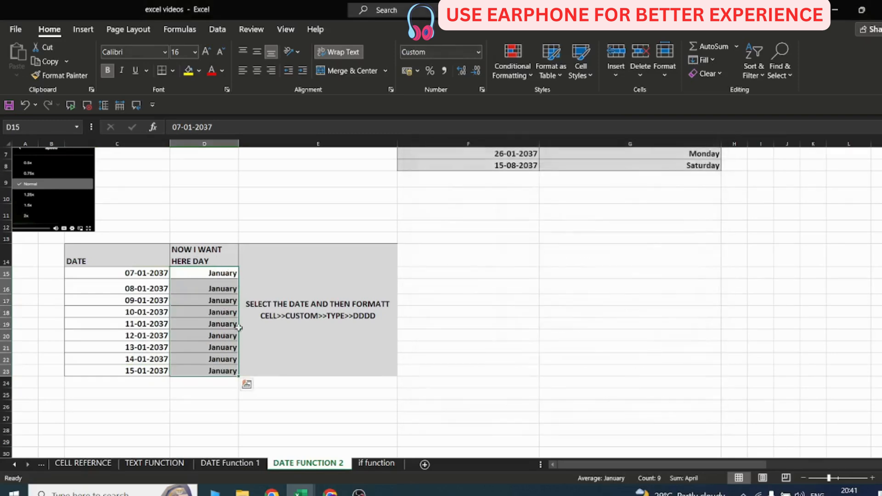
Try the custom format YYYY on D15:D23, then set it back to DDDD for weekday names.
key("ctrl+1")
double_click(536, 224)
type("YYYY")
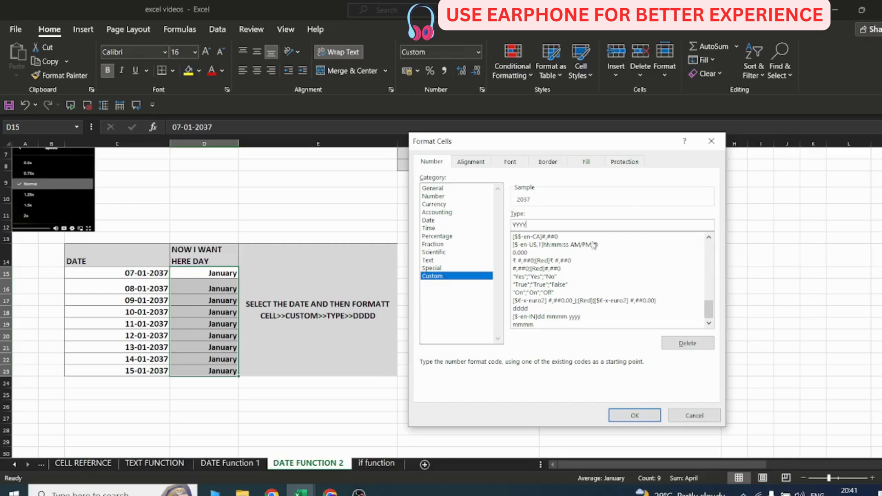
double_click(519, 225)
type("DDDD")
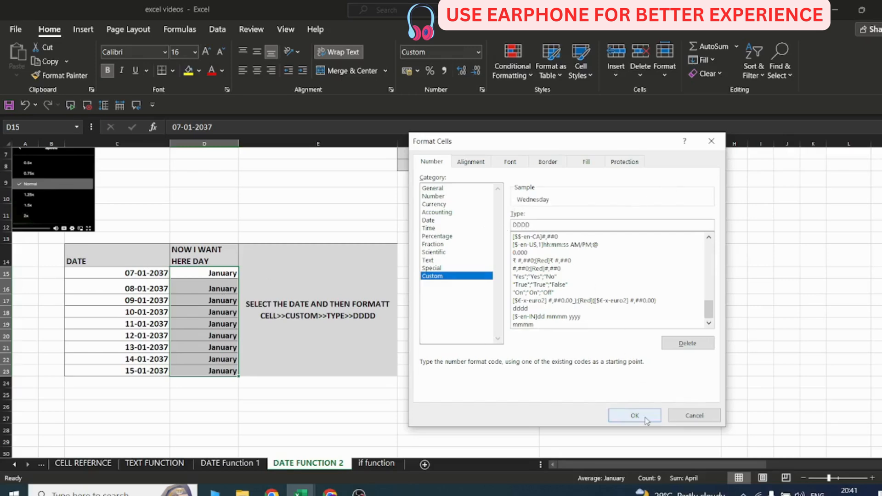
left_click(634, 415)
Enlarge the font of the date-of-birth table L5:M6 twice and autofit columns L and M.
left_click(617, 382)
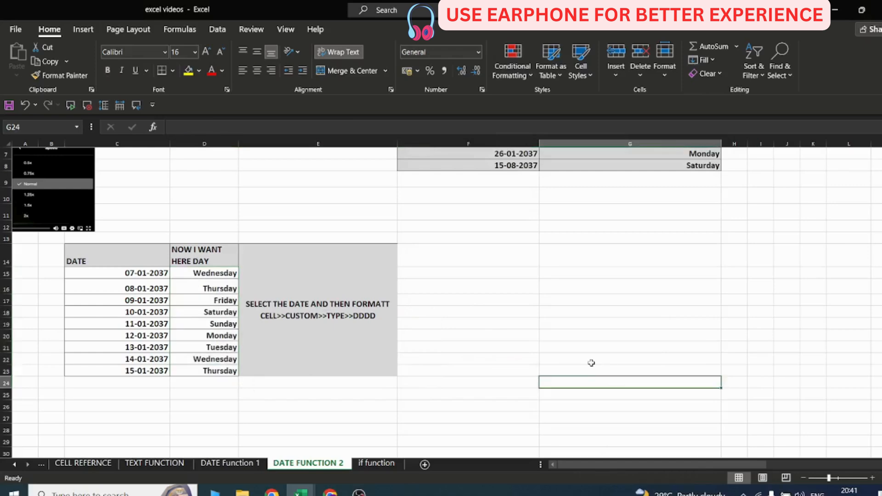
scroll(592, 363, "up", 2)
scroll(519, 367, "right", 4)
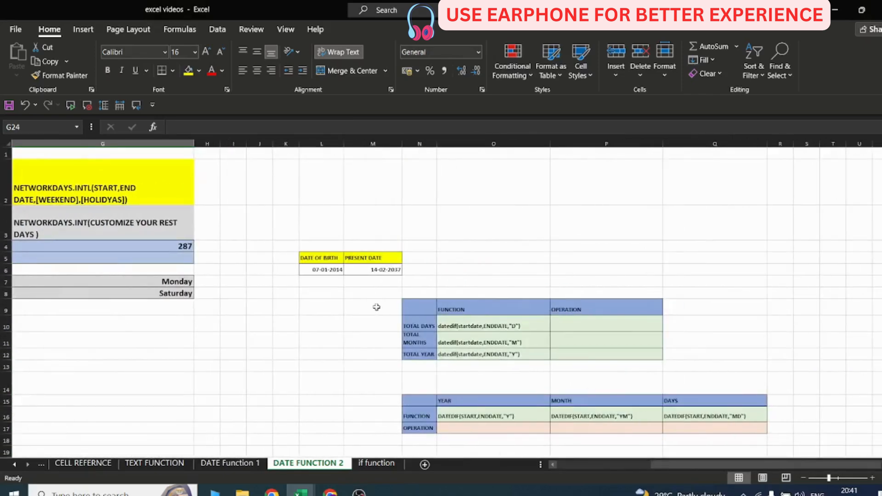
left_click_drag(327, 259, 385, 270)
left_click(207, 55)
left_click(207, 54)
left_click(207, 54)
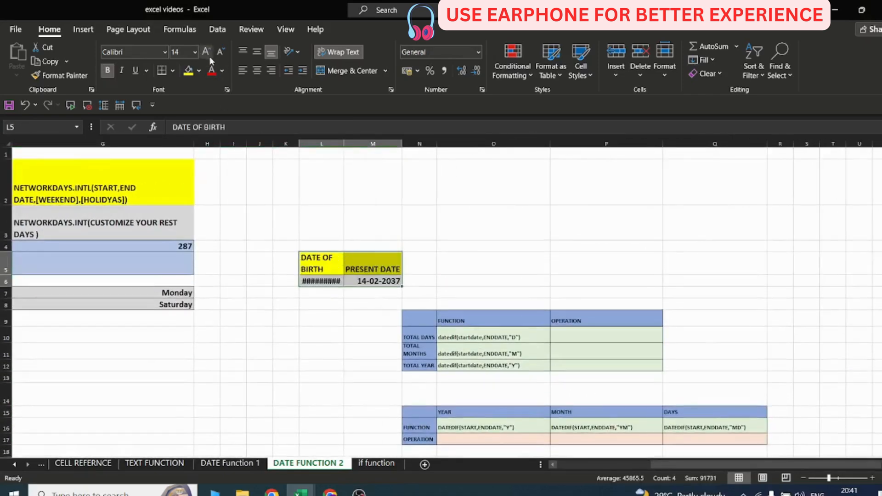
left_click(207, 54)
double_click(344, 143)
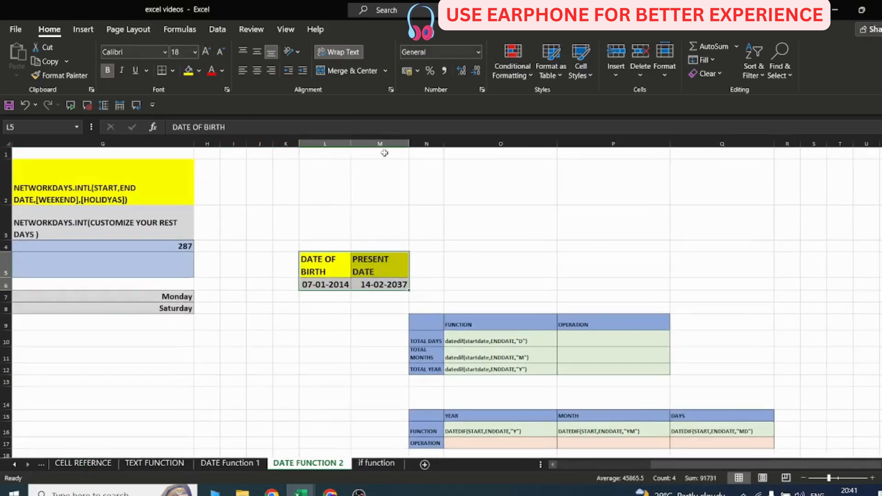
double_click(408, 144)
Enlarge the font of the DATEDIF table N9:Q17 and widen columns N and O to fit.
scroll(416, 274, "down", 1)
left_click_drag(419, 227, 763, 351)
left_click(206, 51)
left_click(206, 51)
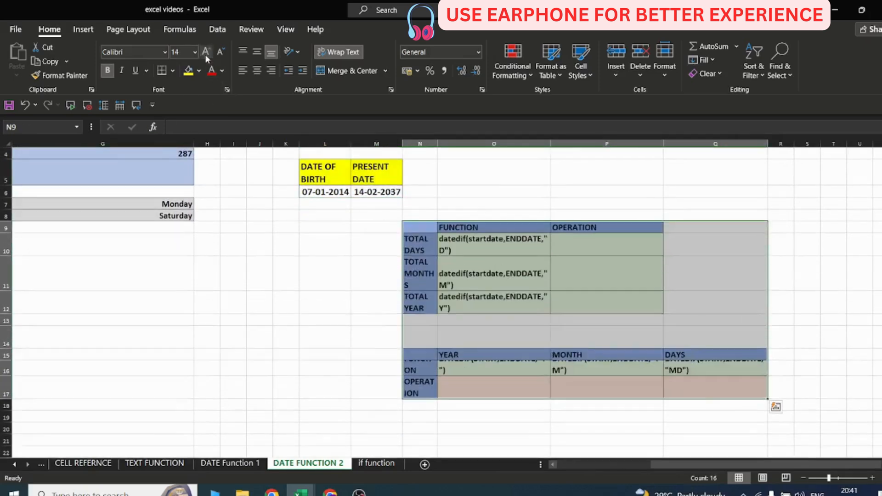
left_click(420, 286)
left_click_drag(436, 142, 452, 143)
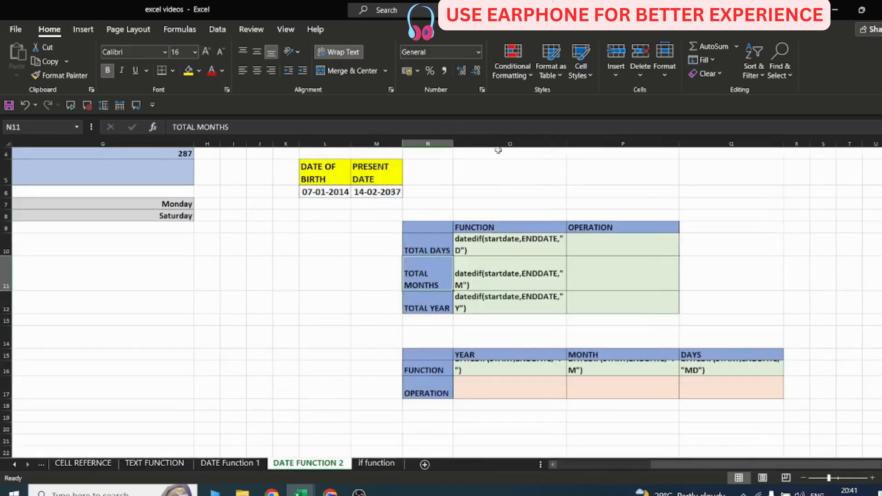
double_click(561, 142)
Enter =DATEDIF(L6,M6,"D") in P10 to calculate total days between the birth date and present date.
left_click(325, 192)
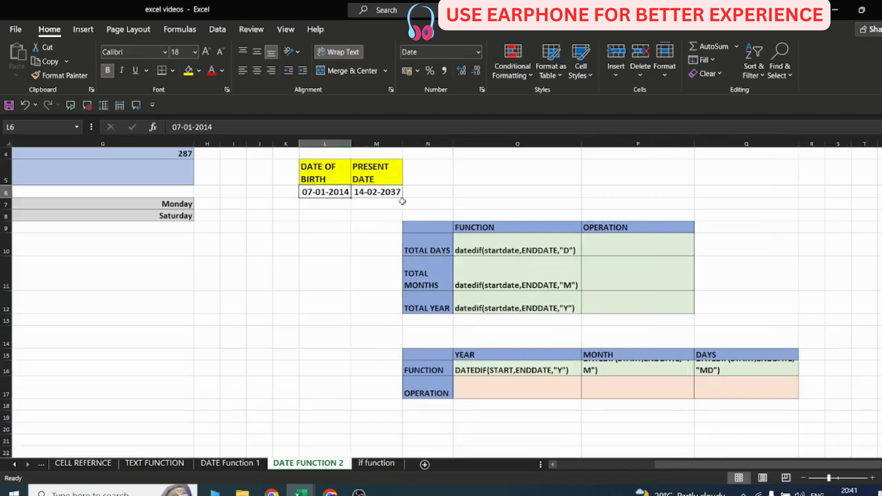
left_click(604, 247)
type("=DATE")
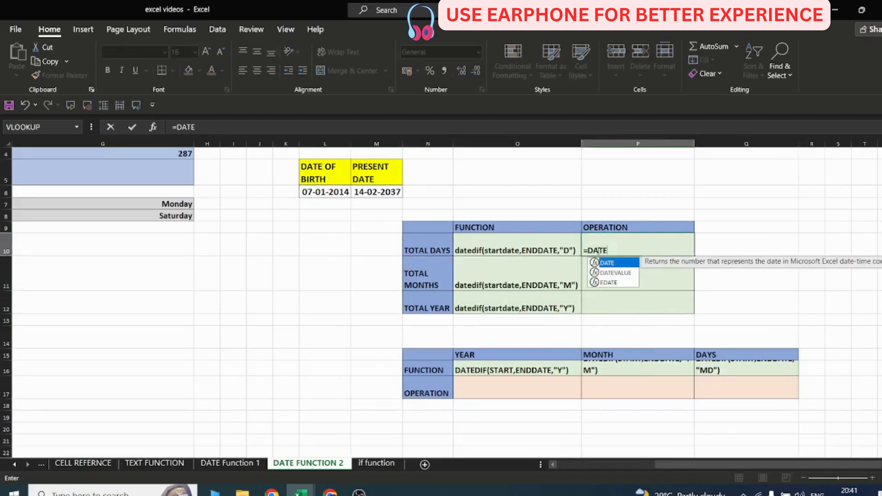
type("DIF(")
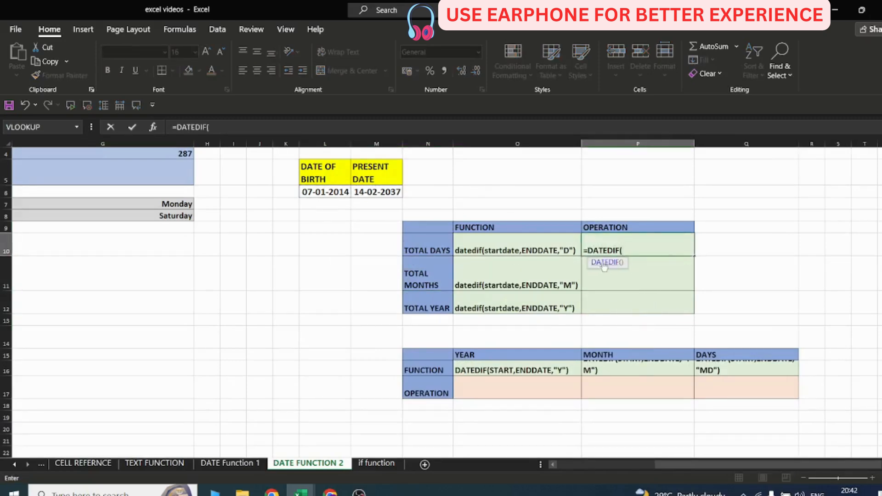
left_click(335, 193)
type(",")
left_click(377, 193)
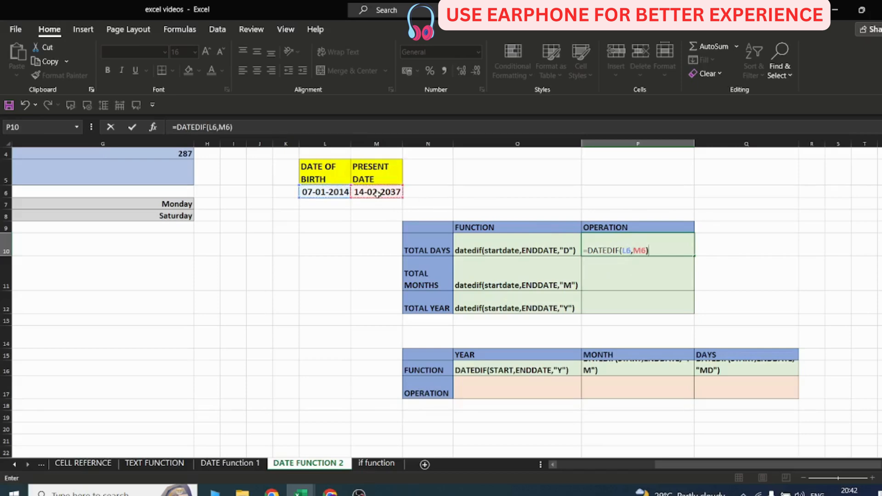
key("Return")
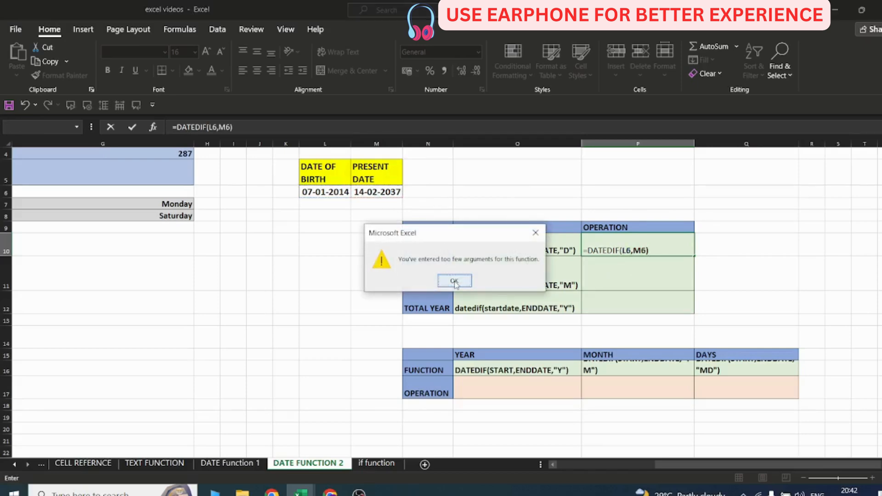
left_click(453, 281)
left_click(646, 251)
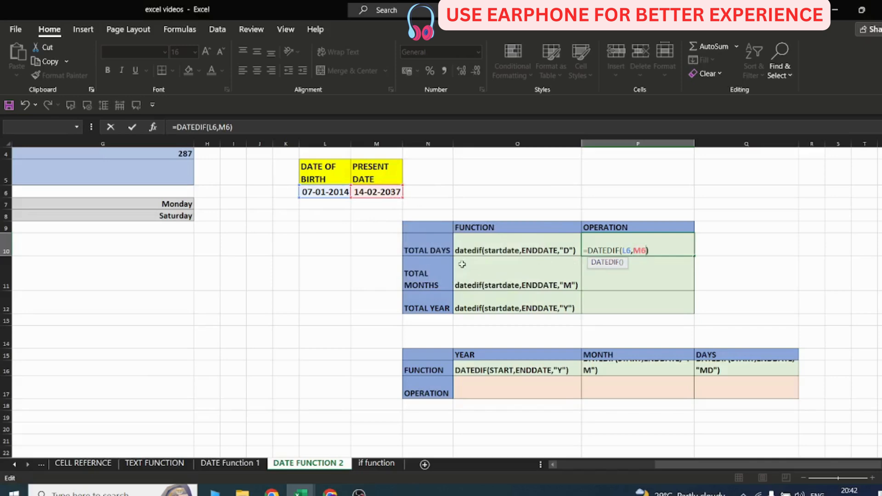
type("\"D\")")
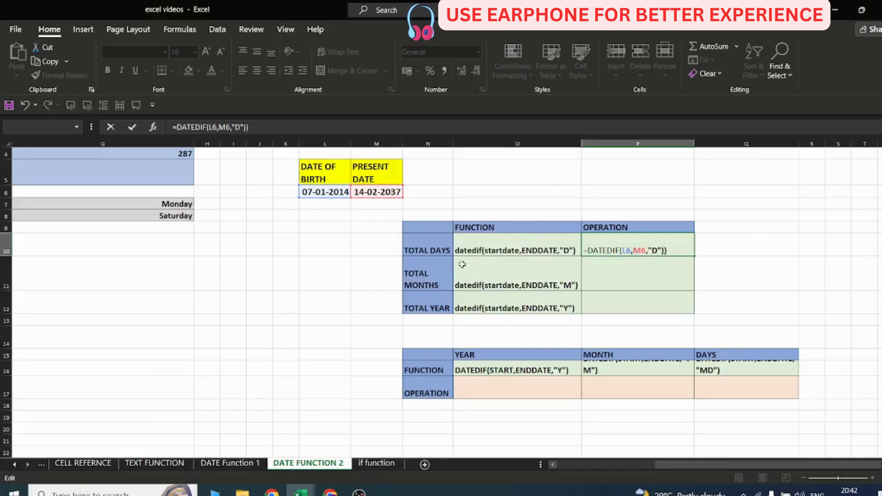
key("Return")
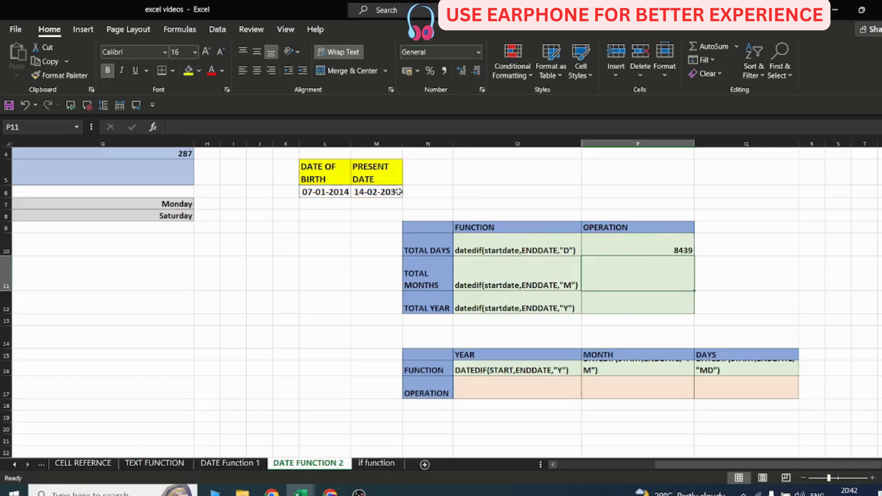
left_click(338, 193)
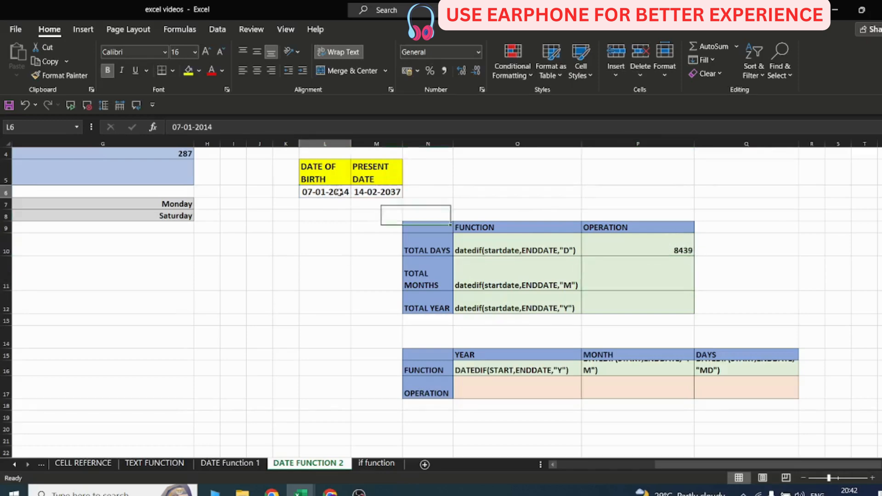
left_click(377, 192)
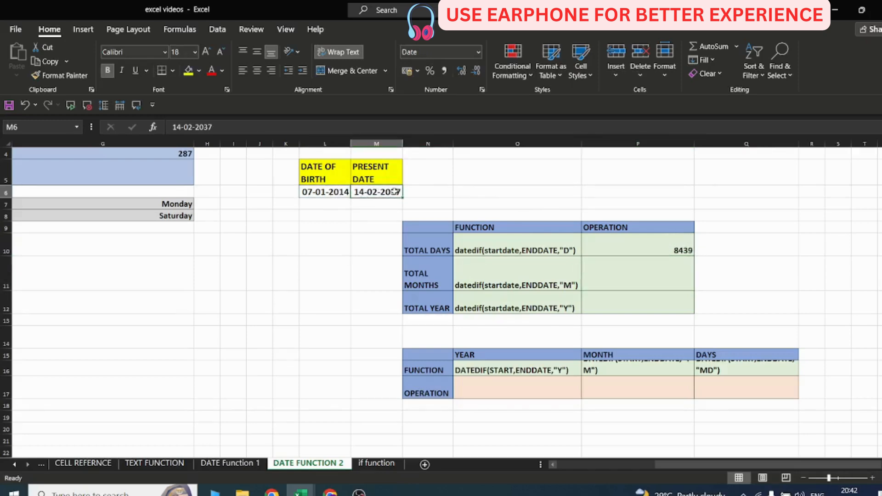
left_click(628, 264)
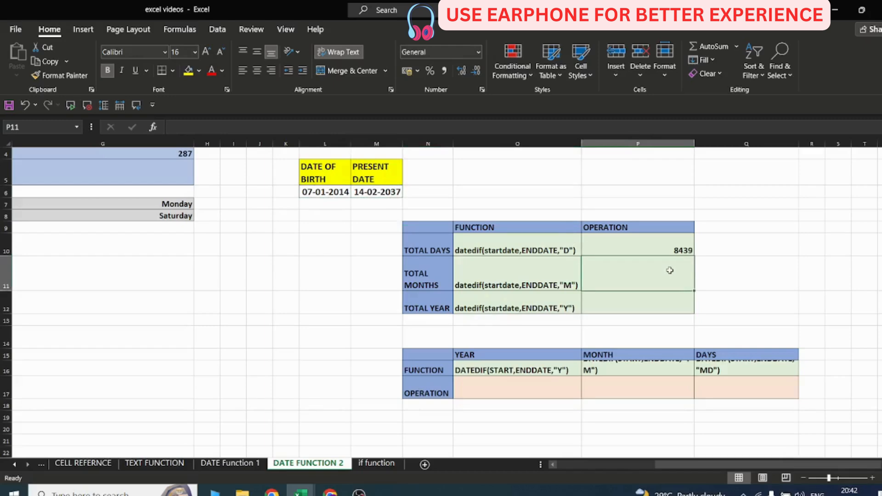
key("ctrl+v")
double_click(660, 273)
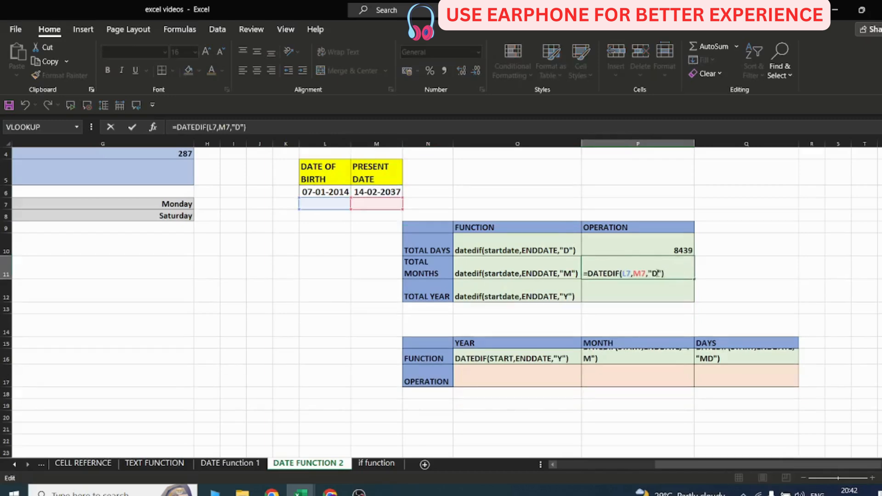
left_click(637, 303)
left_click(618, 267)
key("Delete")
Enter =DATEDIF(L6,M6,"M") in P11 to calculate the total months.
type("=")
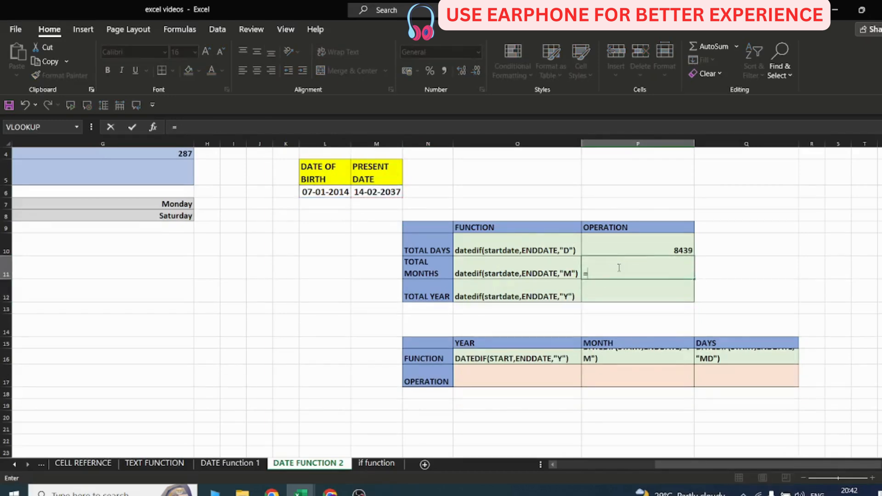
type("DATEDIF(")
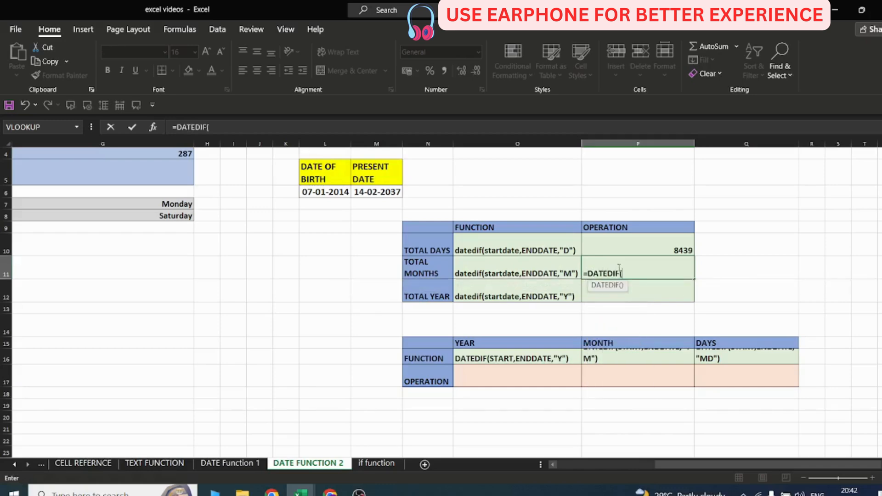
left_click(324, 193)
type(",")
left_click(356, 192)
type(",")
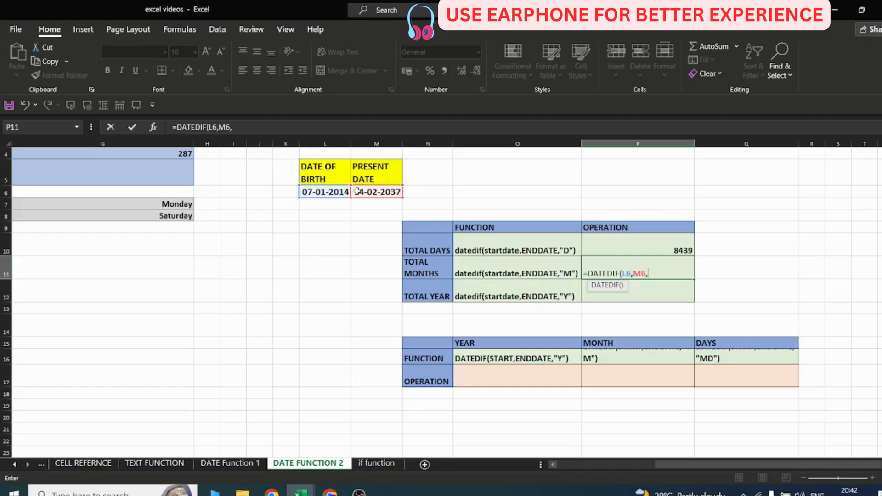
type("\"M:")
type(")")
key("Return")
Enter =DATEDIF(L6,M6,"Y") in P12 to calculate the total years between the two dates.
left_click(662, 266)
left_click(638, 288)
type("=")
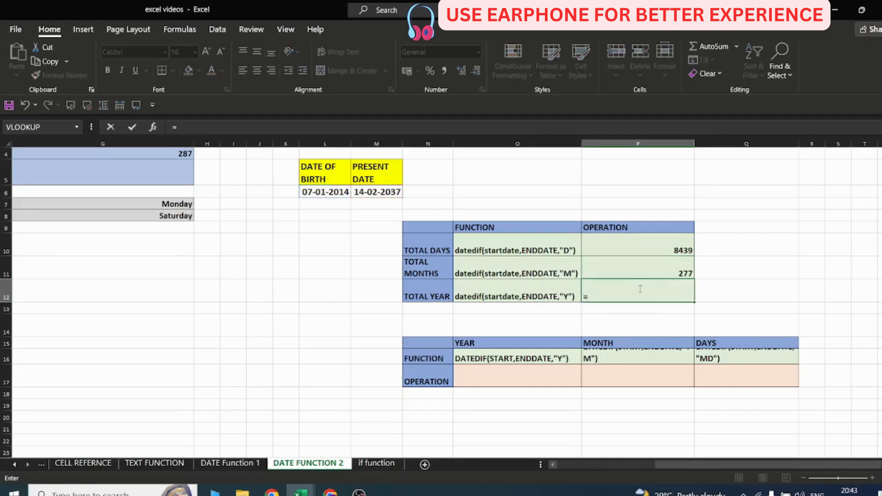
type("DATEDIF")
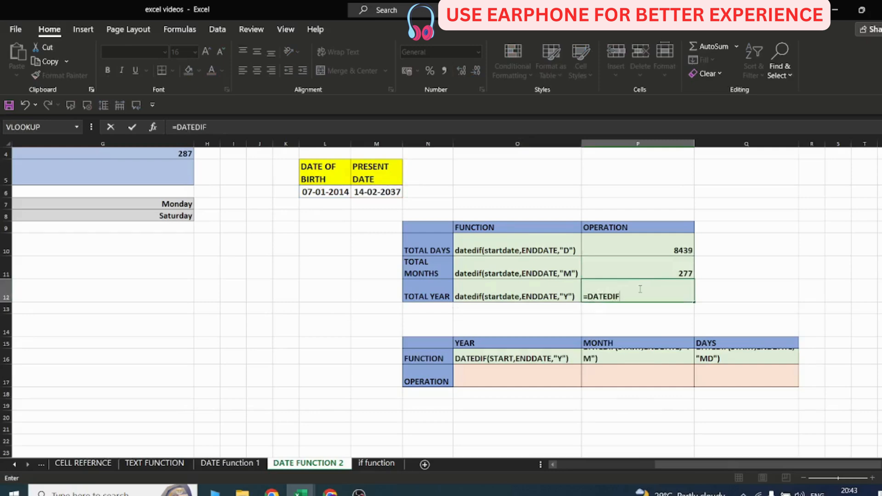
type("(")
left_click(331, 193)
type(",")
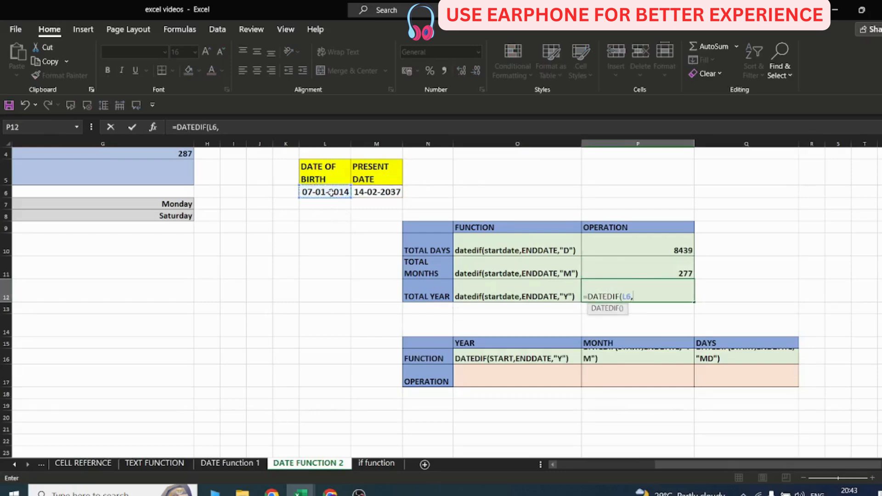
left_click(377, 192)
type(",\"")
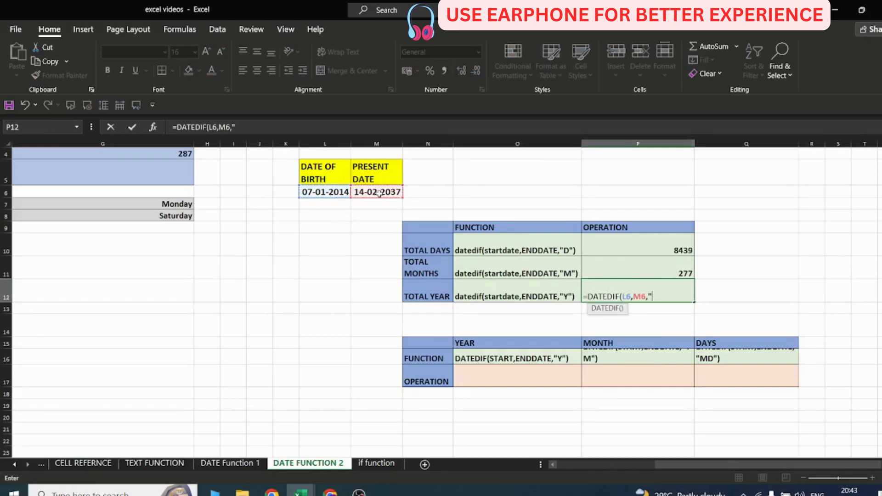
type("Y\")")
key("Return")
Change the date of birth in L6 to 27-11-1996.
left_click(673, 290)
double_click(315, 191)
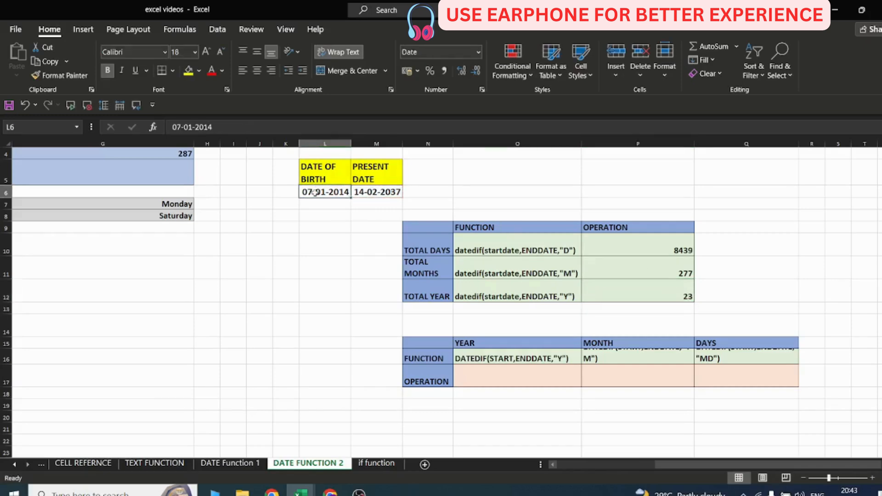
left_click_drag(313, 192, 350, 192)
type("27-11-1996")
left_click(389, 195)
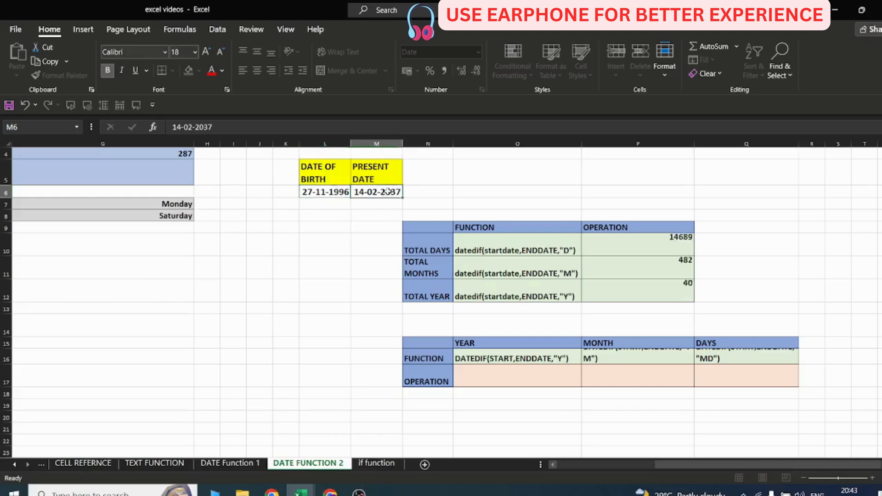
Change the present date in M6 to 14-02-2026.
double_click(389, 193)
left_click_drag(389, 192, 399, 192)
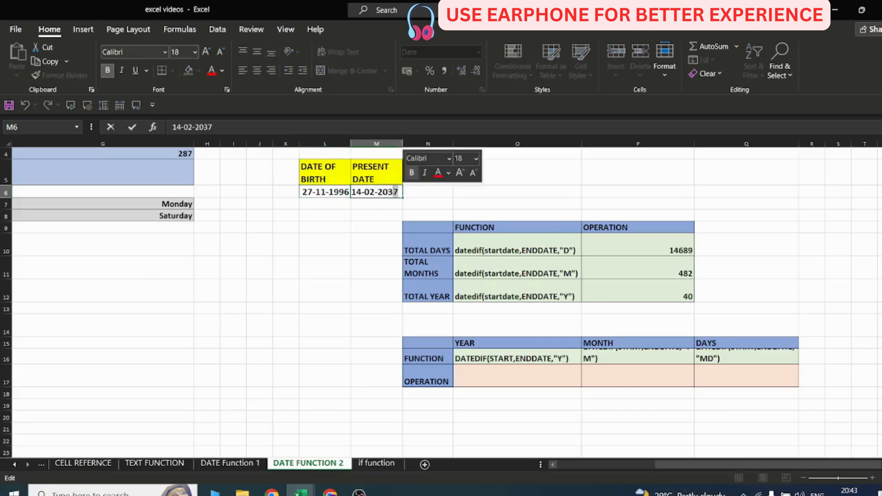
type("26")
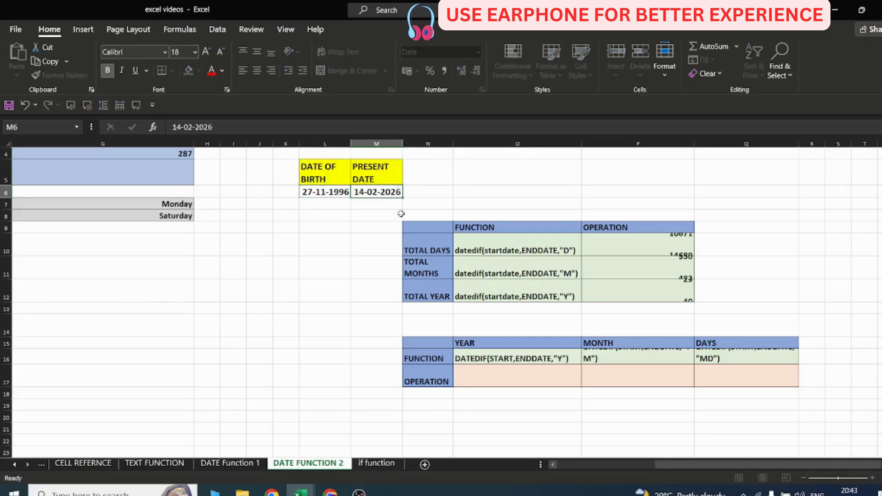
key("Return")
Change the present date in M6 to 14-02-2023.
left_click(660, 288)
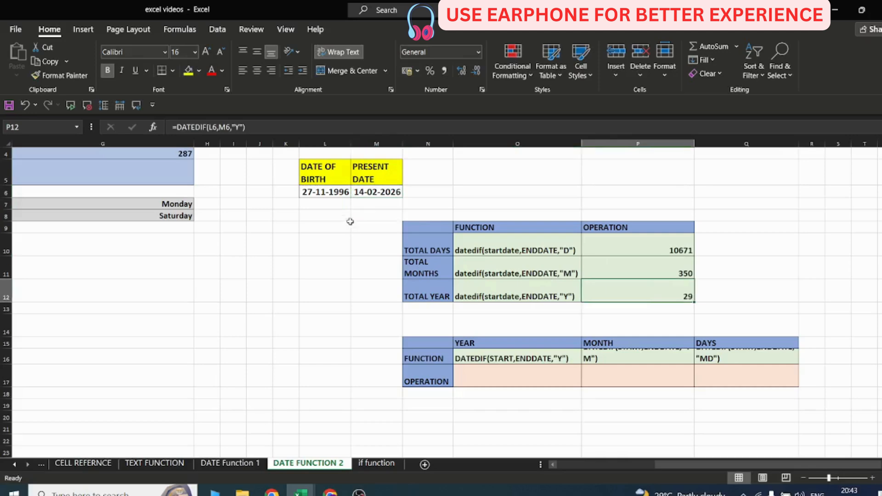
double_click(395, 192)
type("3")
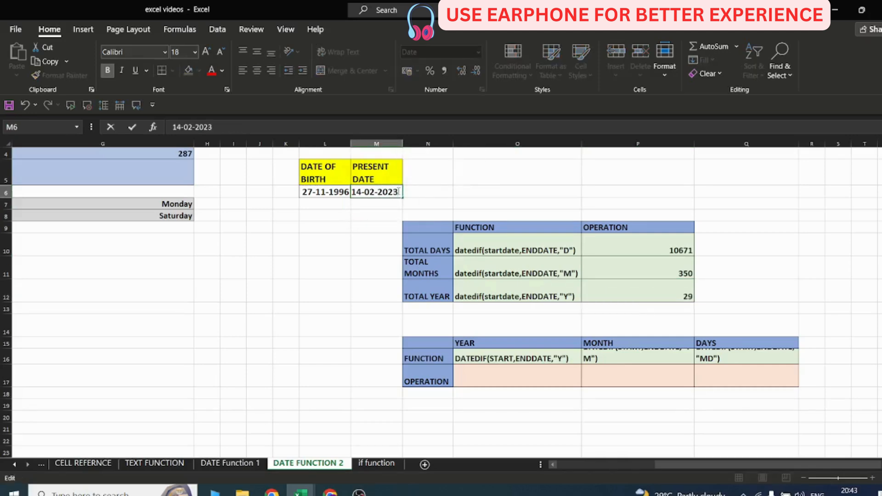
key("Return")
Increase the height of row 16 and widen column P so the function texts fit.
left_click(670, 289)
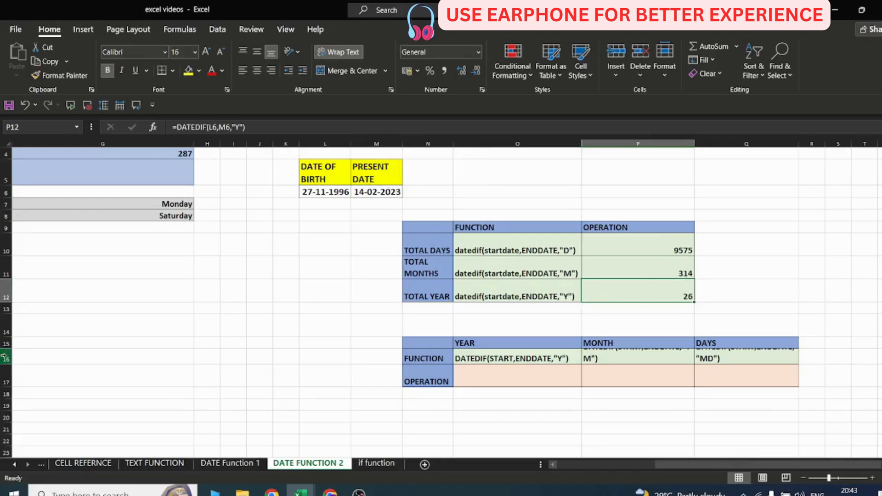
left_click_drag(5, 365, 6, 372)
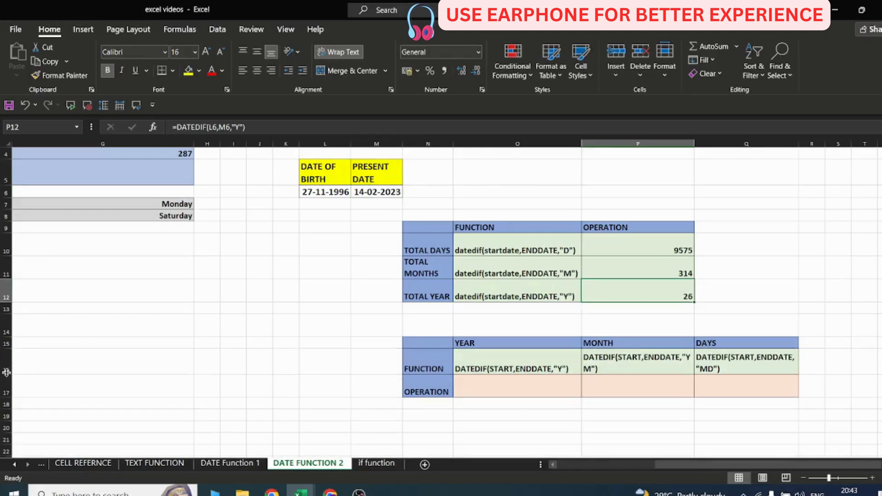
left_click_drag(694, 143, 718, 143)
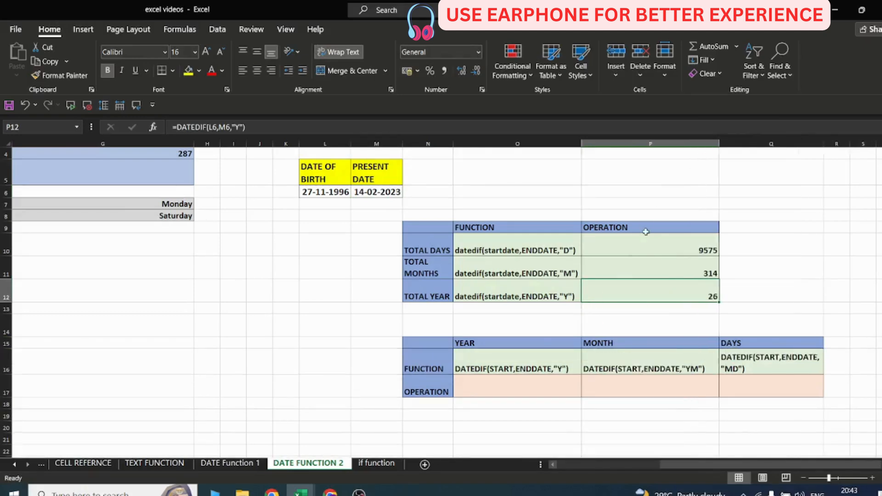
left_click(534, 391)
left_click(634, 387)
left_click(758, 388)
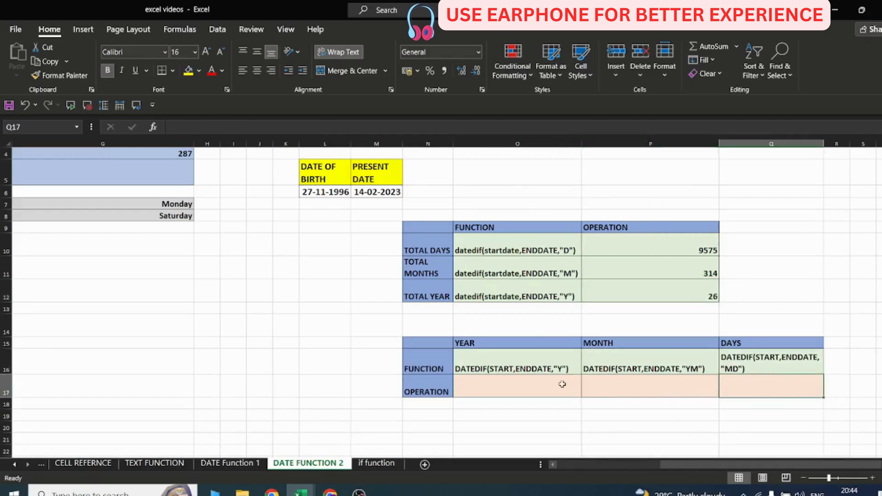
left_click(561, 384)
type("=DATEDIF(")
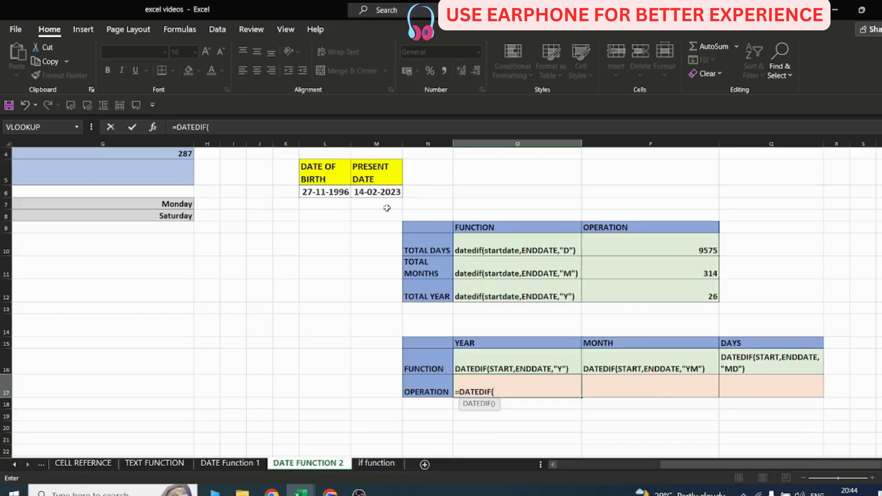
left_click(333, 193)
type(",")
left_click(379, 190)
type(",")
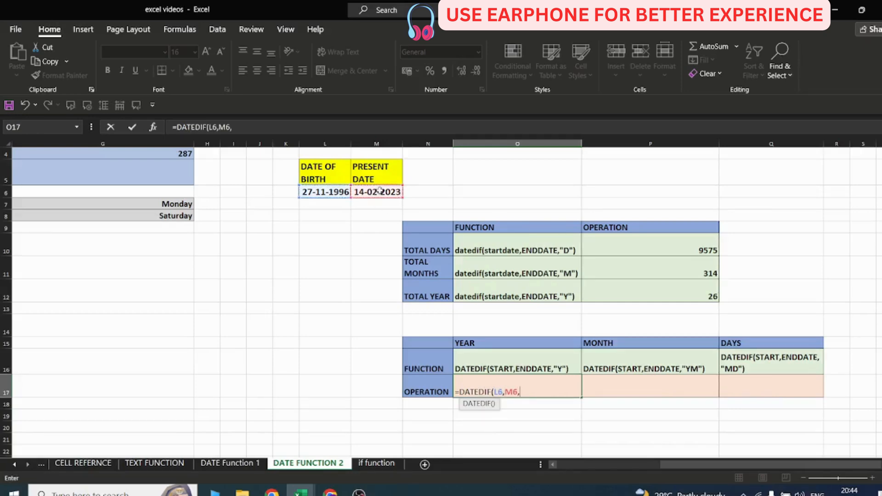
left_click(398, 191)
key("Escape")
Change the present date in M6 back to 14-02-2026.
left_click(396, 191)
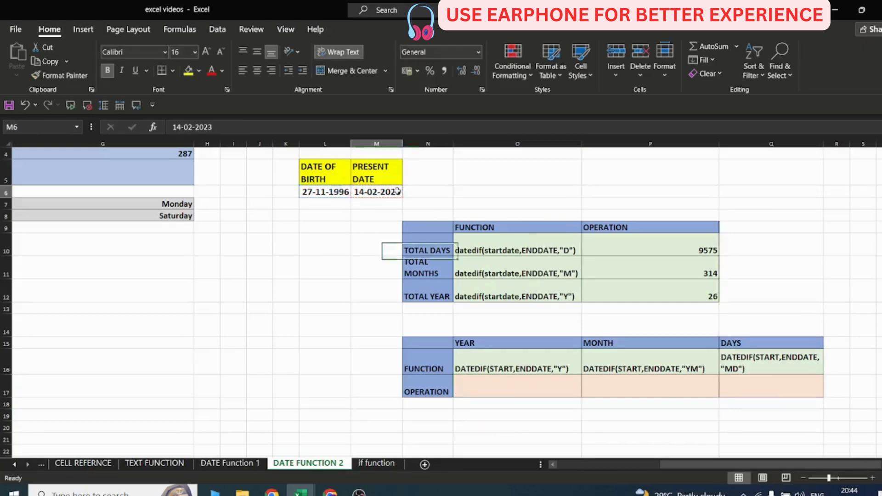
double_click(398, 191)
left_click_drag(397, 192, 403, 191)
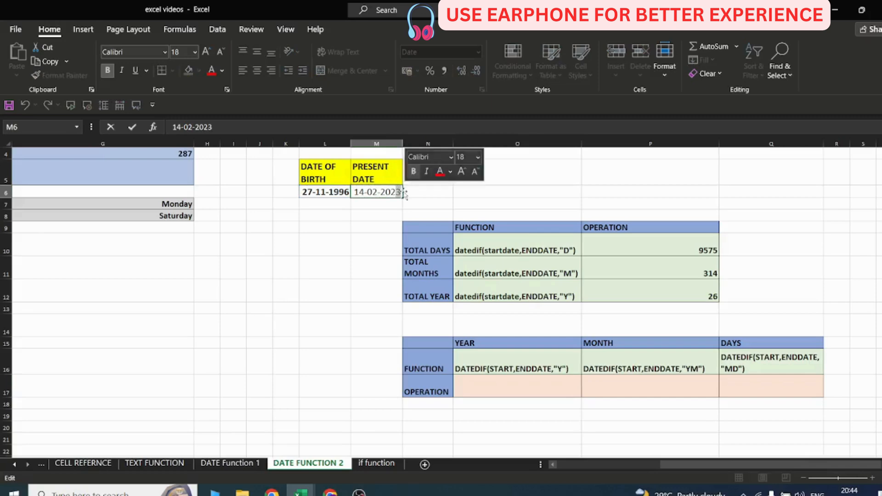
type("6")
left_click(447, 195)
Enter =DATEDIF(L6,M6,"Y") in O17 to get the completed years.
left_click(505, 388)
type("=D")
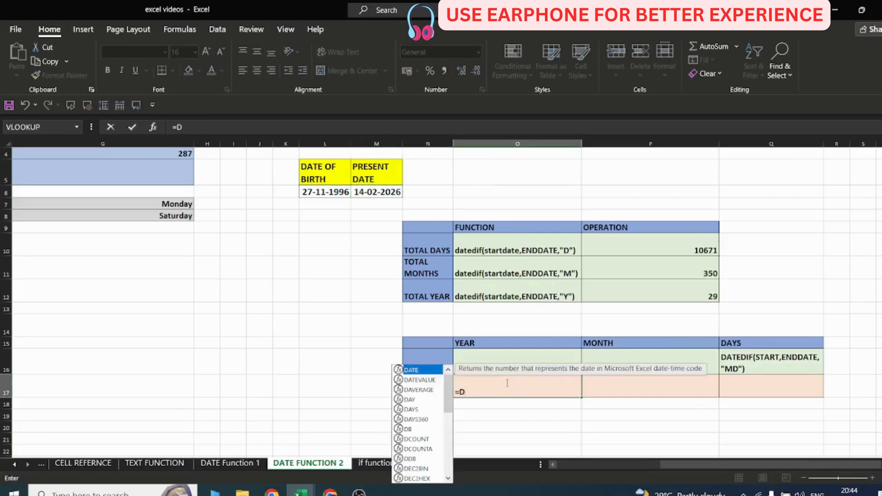
type("ATEDIF(")
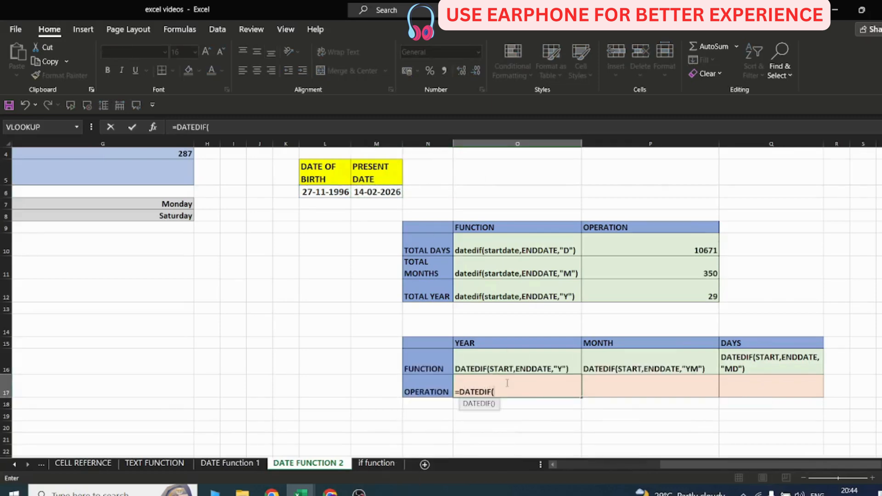
left_click(330, 192)
type(",")
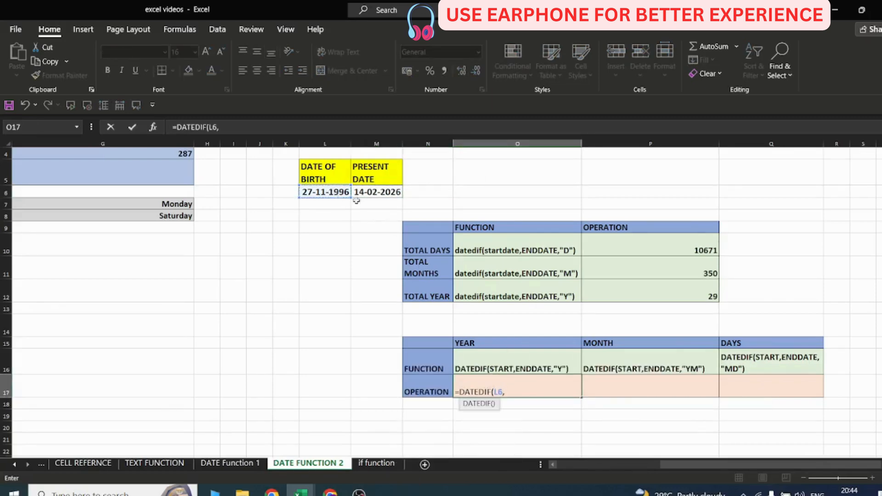
left_click(374, 192)
type(",")
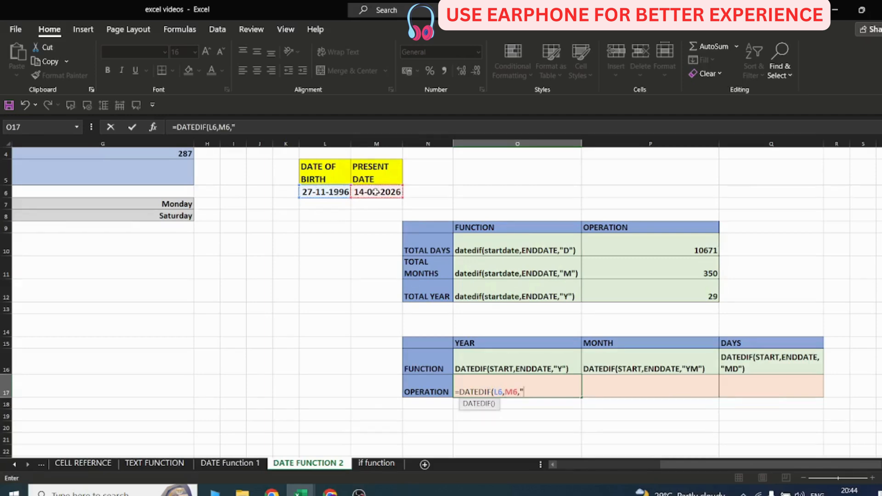
type("\"Y\")")
key("Return")
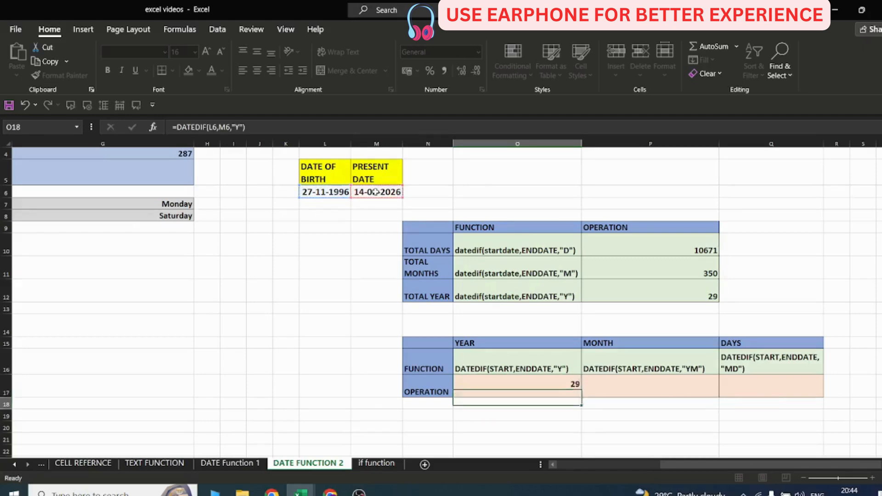
Enter =DATEDIF(L6,M6,"YM") in P17 to get the remaining months.
left_click(642, 388)
type("=")
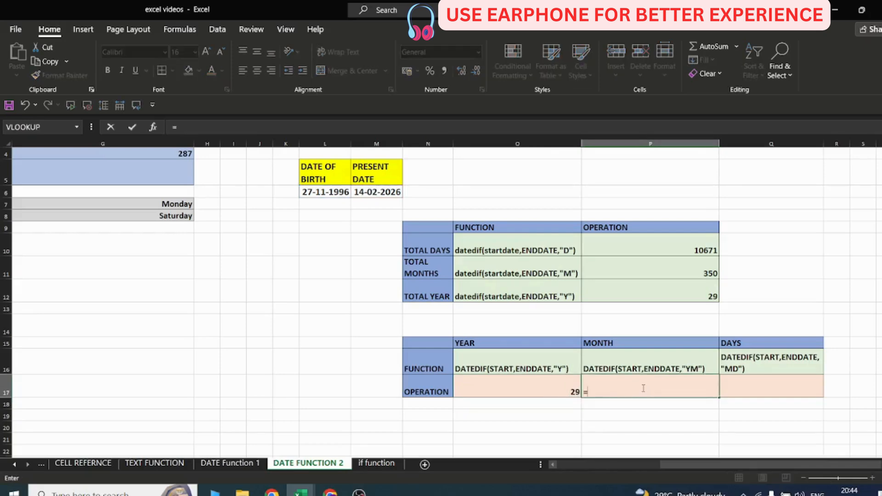
type("DATEDIF(")
left_click(323, 193)
type(",")
left_click(363, 189)
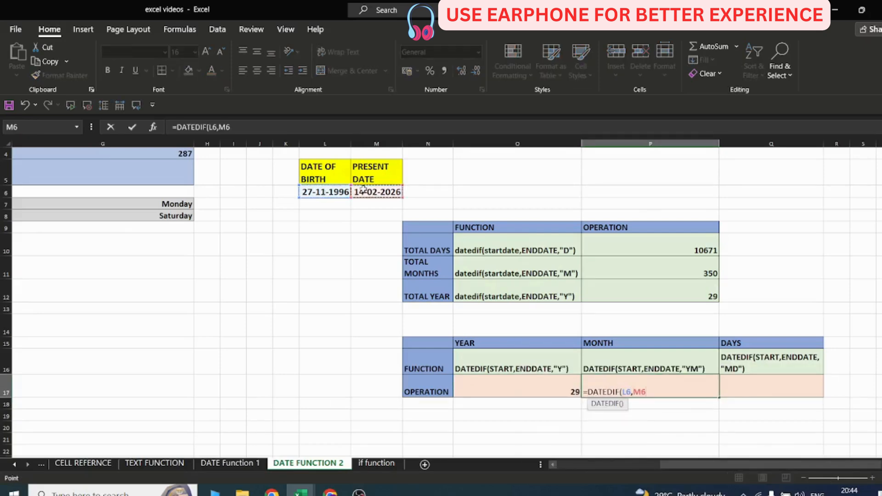
type(",\"YM\"")
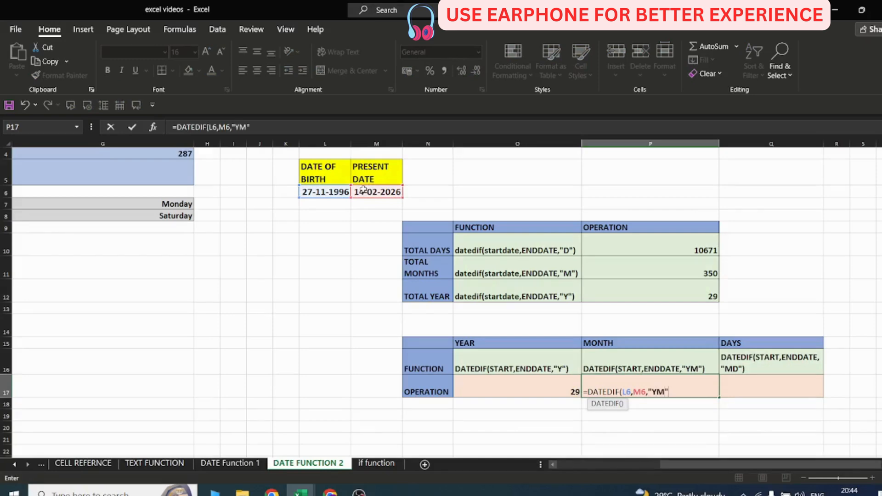
type(")")
key("Return")
Enter =DATEDIF(L6,M6,"MD") in Q17 to get the remaining days.
left_click(528, 391)
left_click(597, 389)
left_click(772, 387)
type("=")
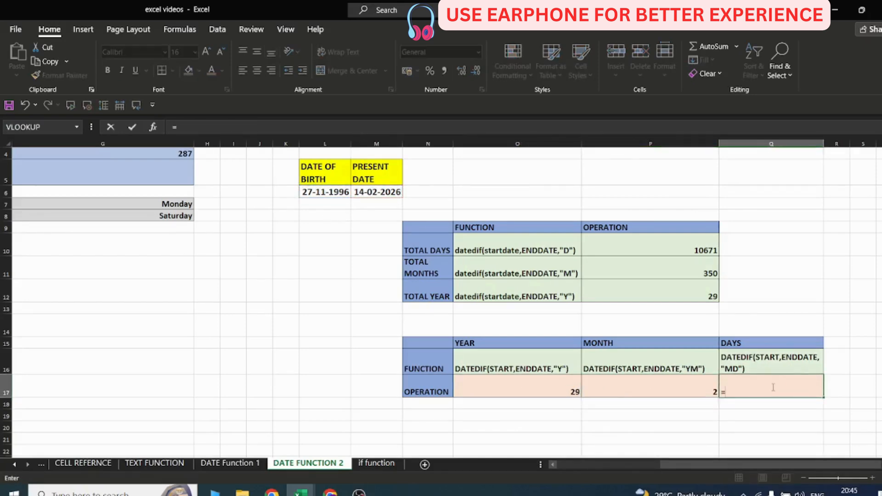
type("DATEDIF(")
left_click(315, 191)
type(",")
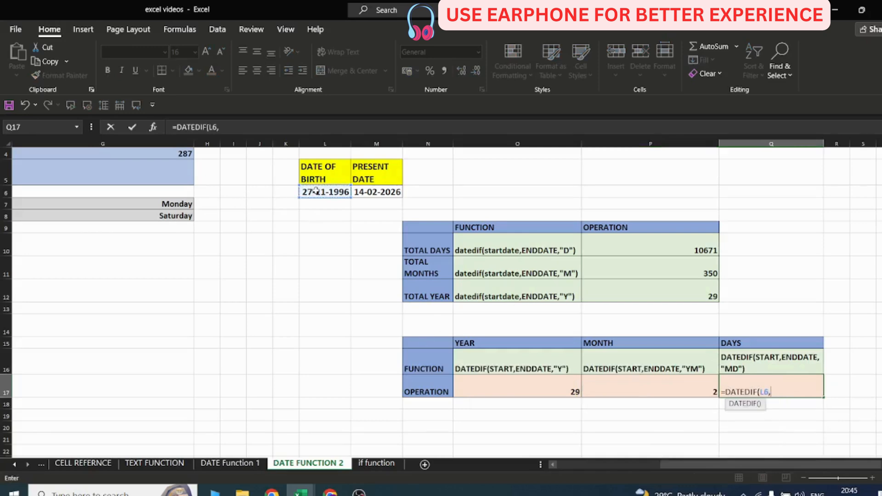
left_click(372, 190)
type(",")
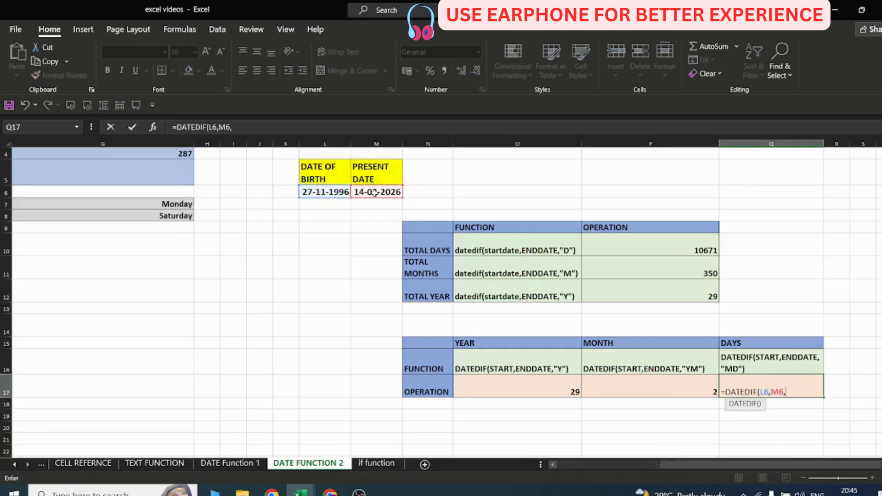
type("\"MD\")")
key("Return")
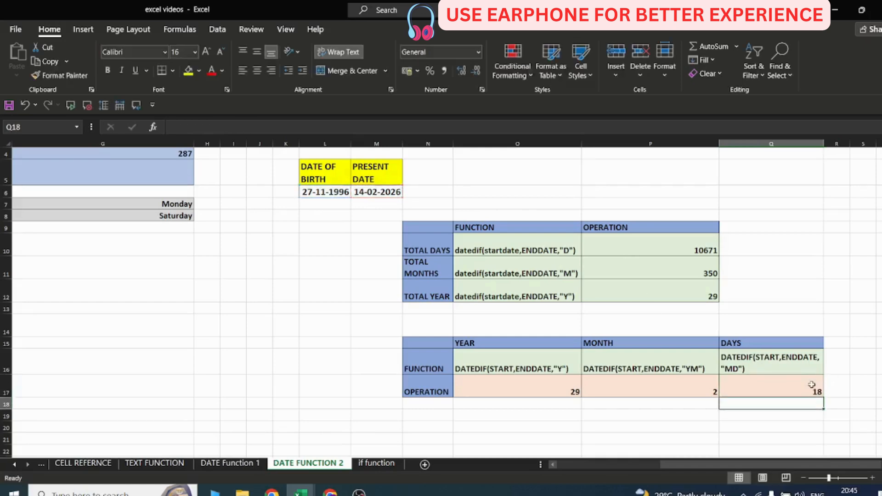
Review the year, month and day results in O17:Q17.
left_click_drag(496, 391, 751, 388)
left_click(660, 391)
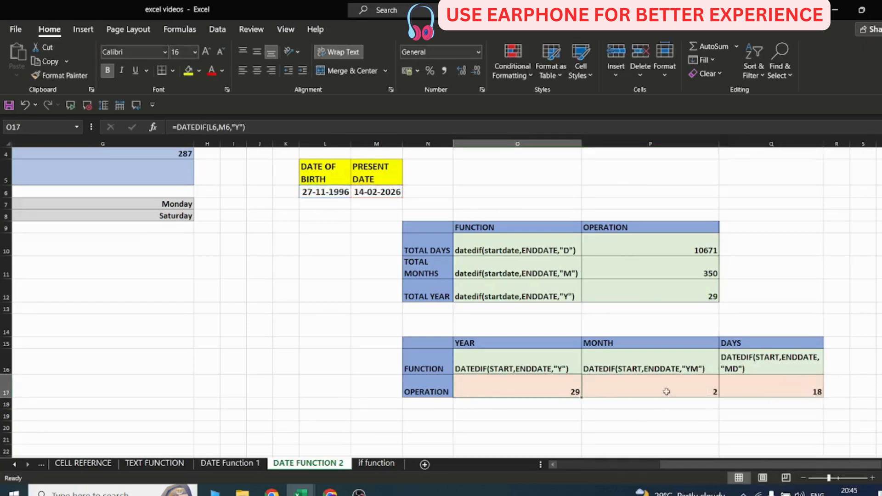
left_click(764, 387)
left_click(556, 390)
left_click(675, 389)
left_click(773, 387)
Change the present date in M6 to 22-05-2024.
double_click(379, 192)
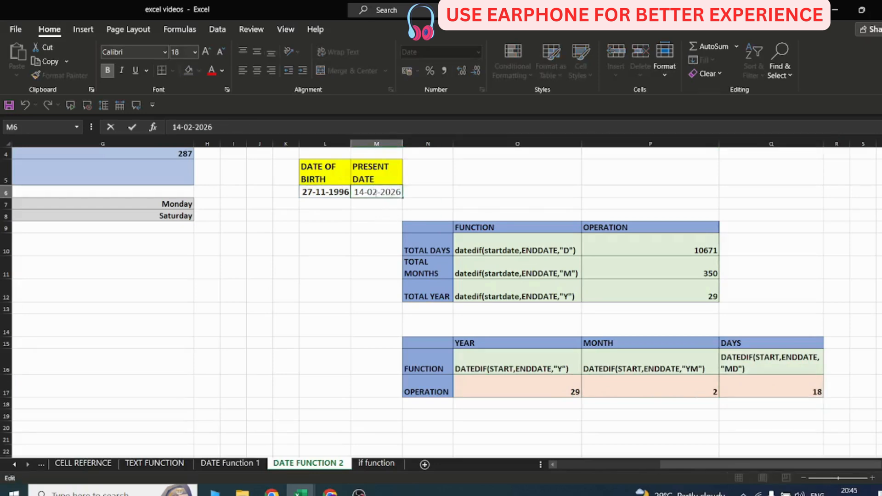
left_click_drag(362, 193, 354, 193)
type("22")
double_click(375, 192)
type("04")
double_click(377, 192)
type("05")
left_click_drag(392, 193, 402, 193)
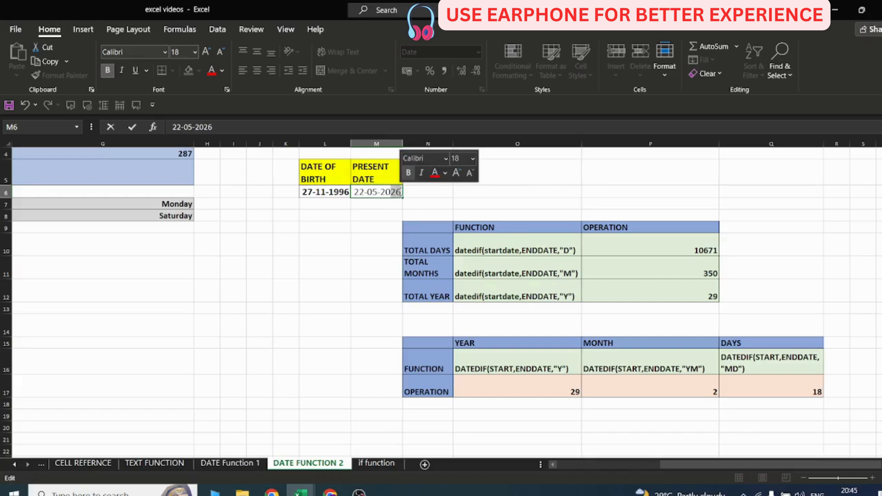
type("24")
key("Return")
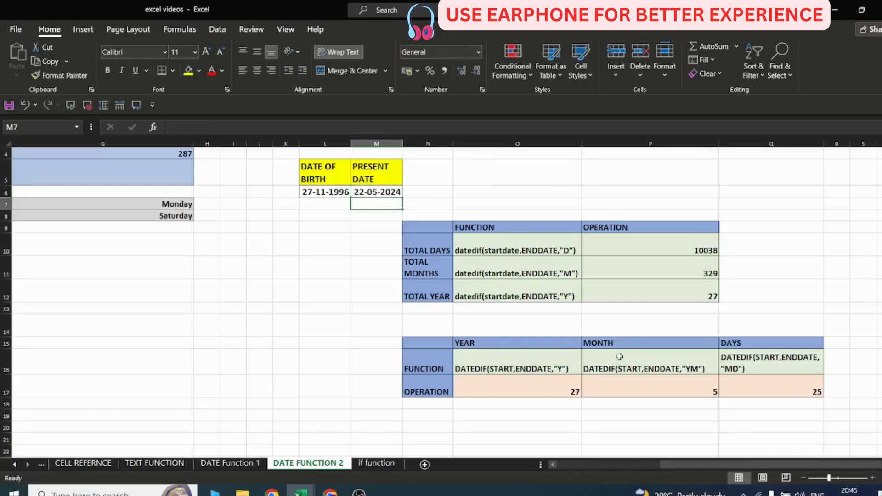
Review the recalculated year, month and day results in the DATEDIF table.
left_click(562, 388)
left_click(659, 391)
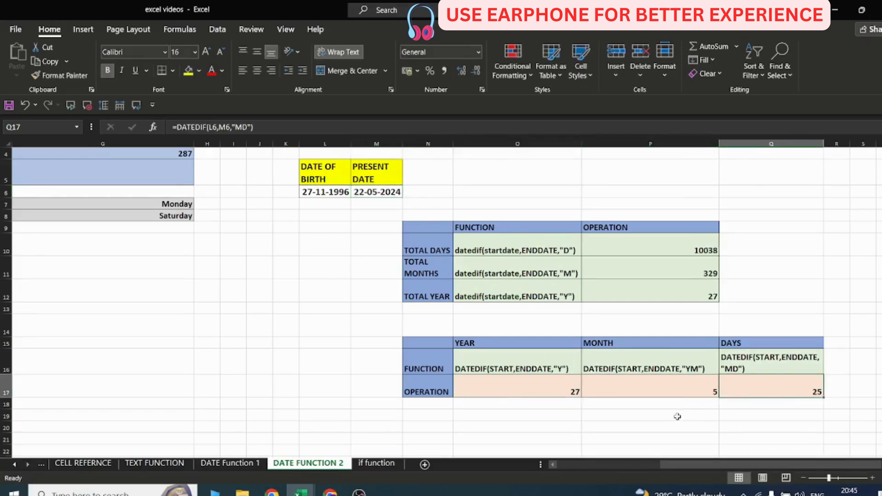
left_click(677, 416)
left_click_drag(438, 350, 828, 415)
left_click(777, 392)
left_click(620, 413)
left_click(510, 412)
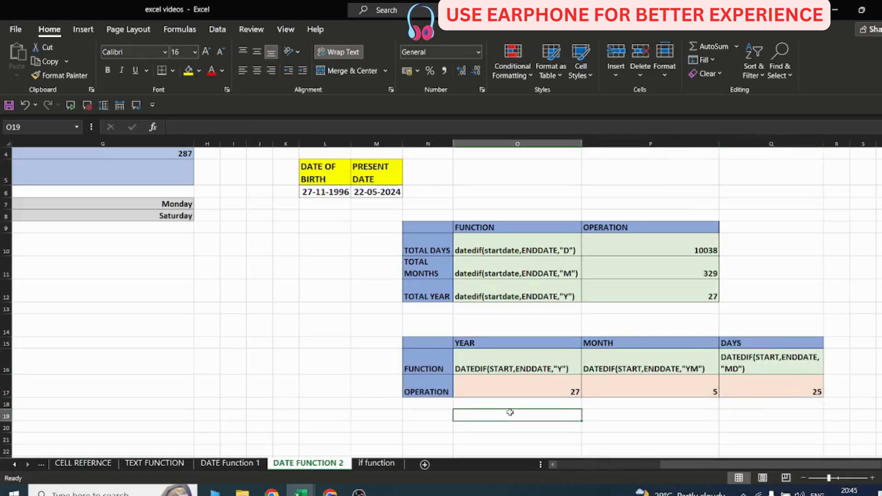